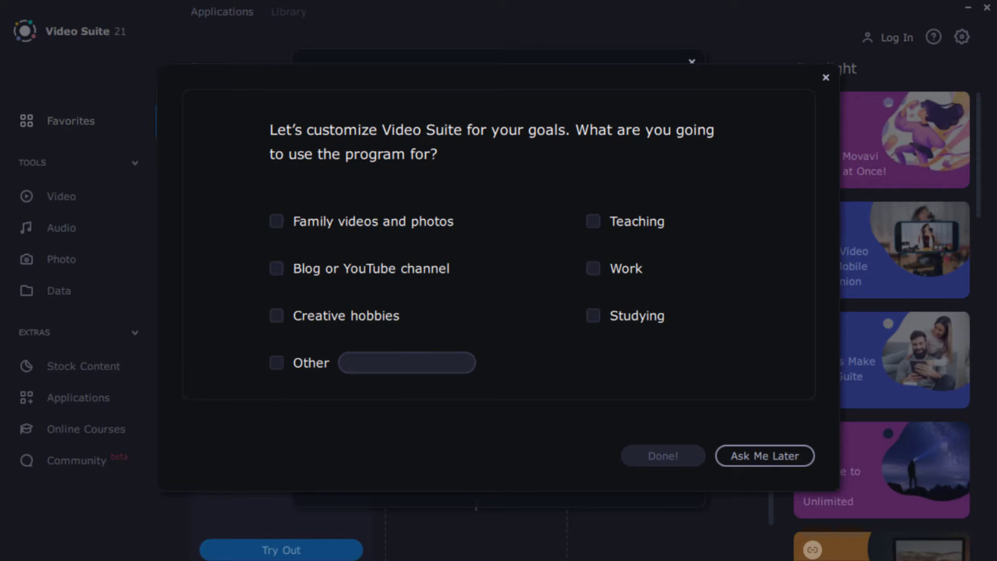
# Postpone the survey about the program's intended use and dismiss the What's New announcement
pyautogui.click(758, 457)
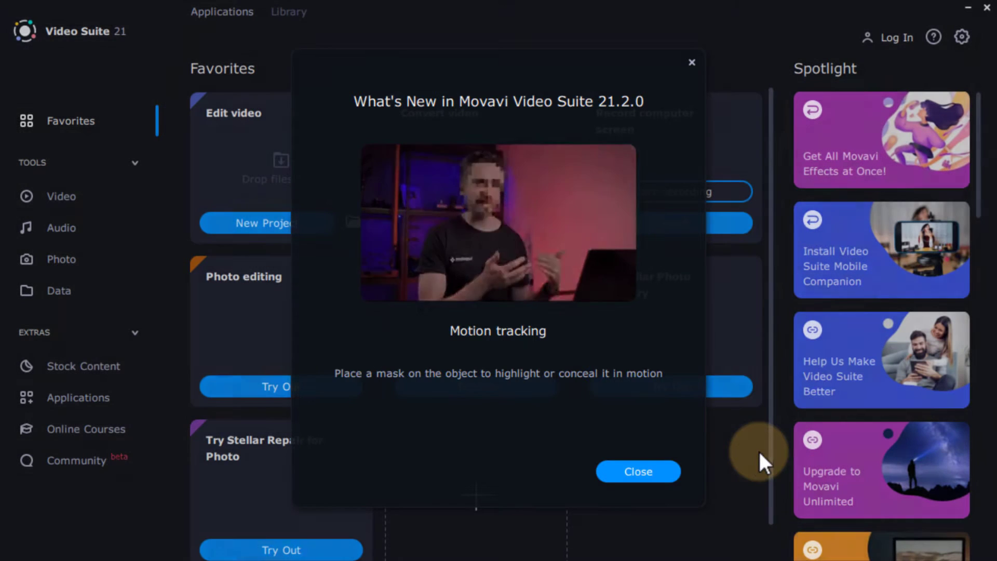
pyautogui.press('Escape')
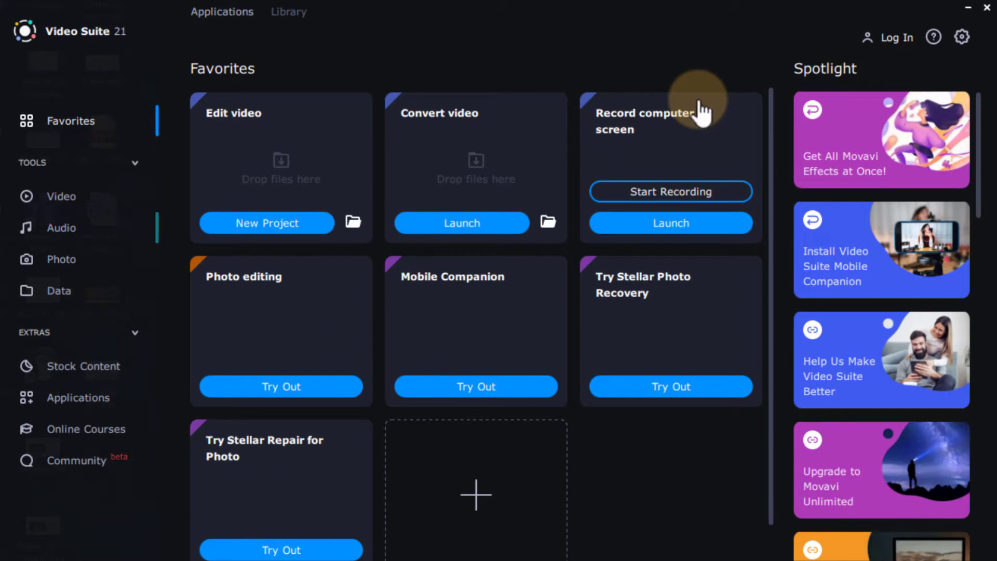
# Review the tools offered in the Video, Audio, Photo and Data categories
pyautogui.click(62, 199)
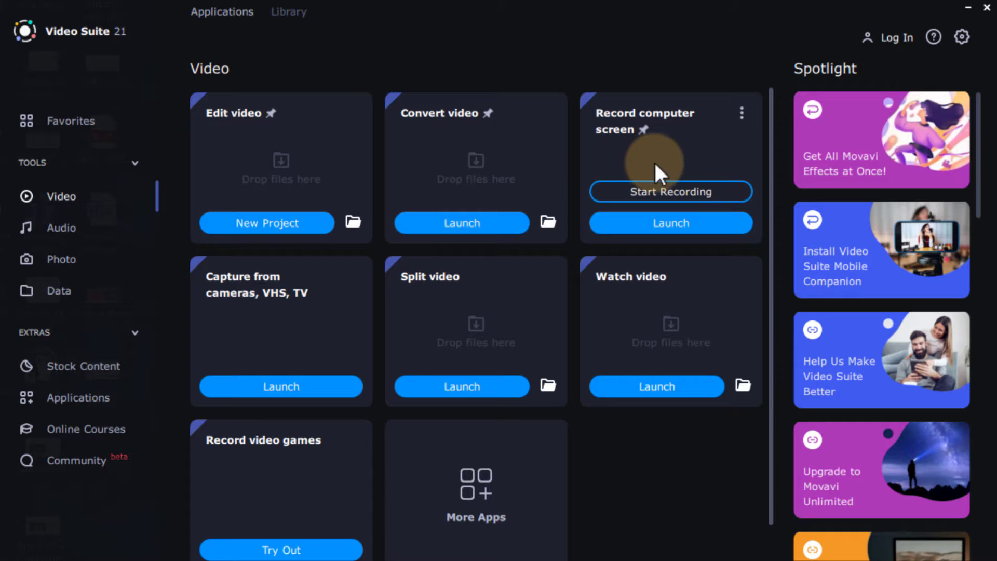
pyautogui.click(72, 232)
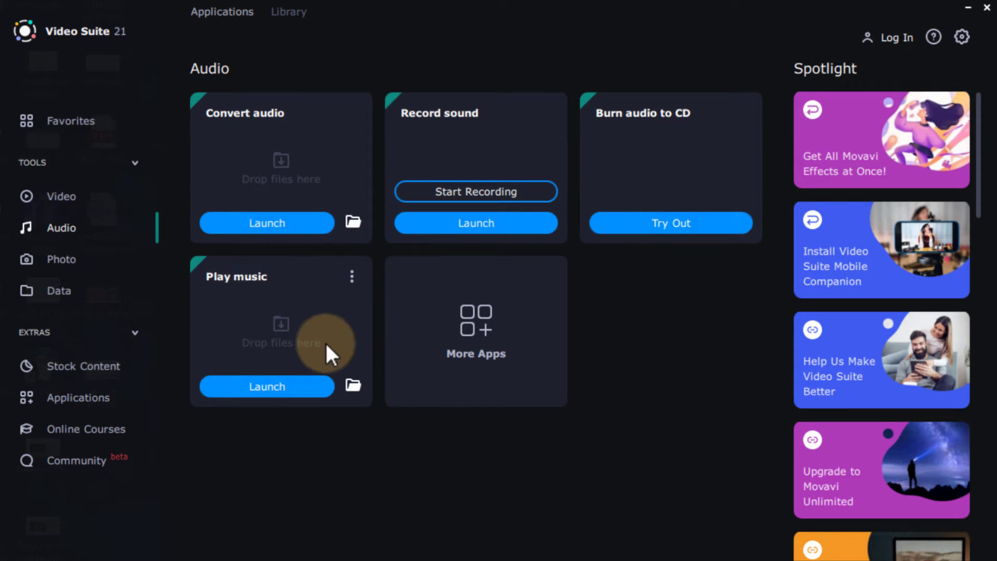
pyautogui.click(70, 265)
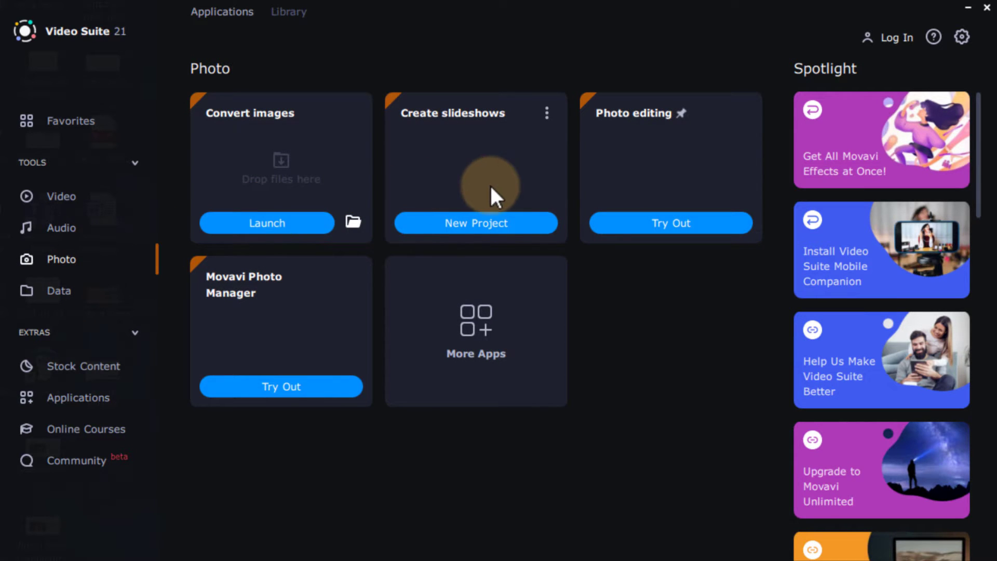
pyautogui.click(60, 294)
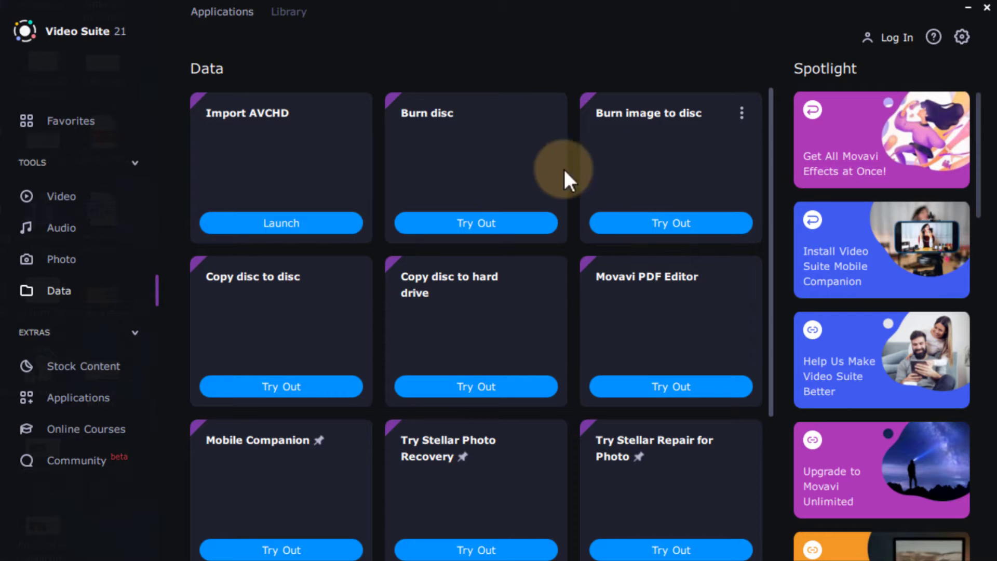
# Launch the computer screen recorder from the video tools and open its preferences
pyautogui.click(62, 198)
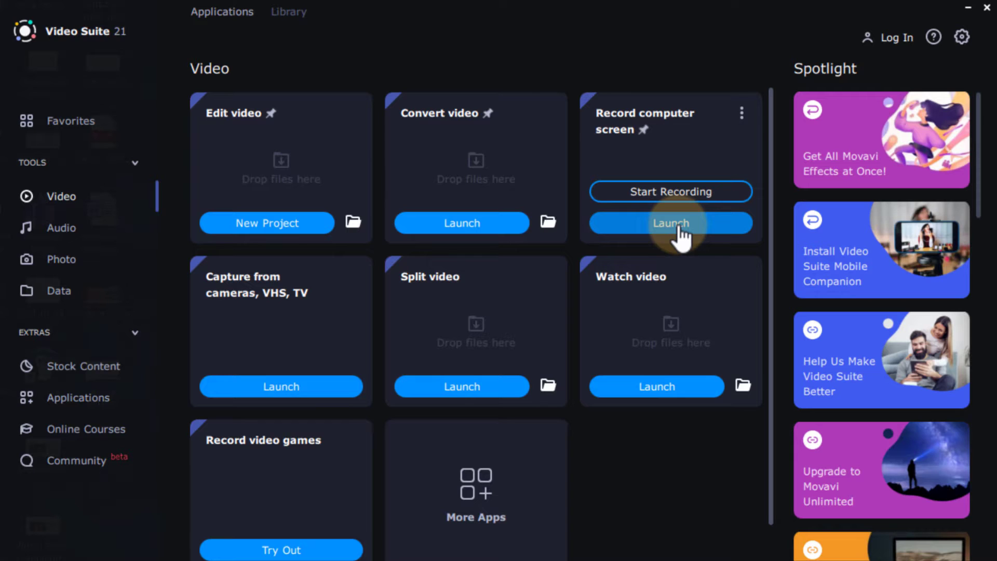
pyautogui.click(644, 193)
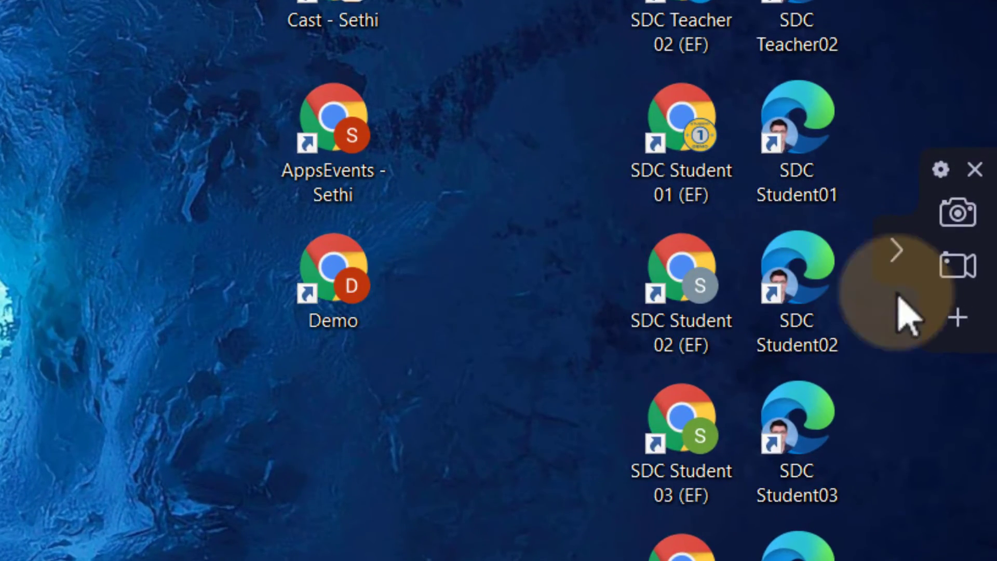
pyautogui.click(941, 169)
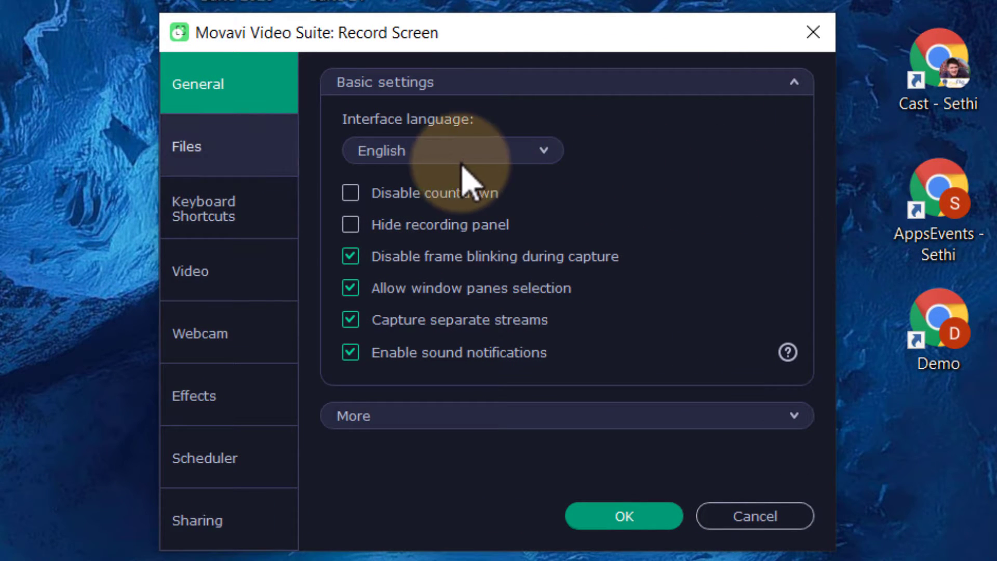
# Review the recorder's Files, Keyboard Shortcuts, Video and Webcam preferences
pyautogui.click(215, 167)
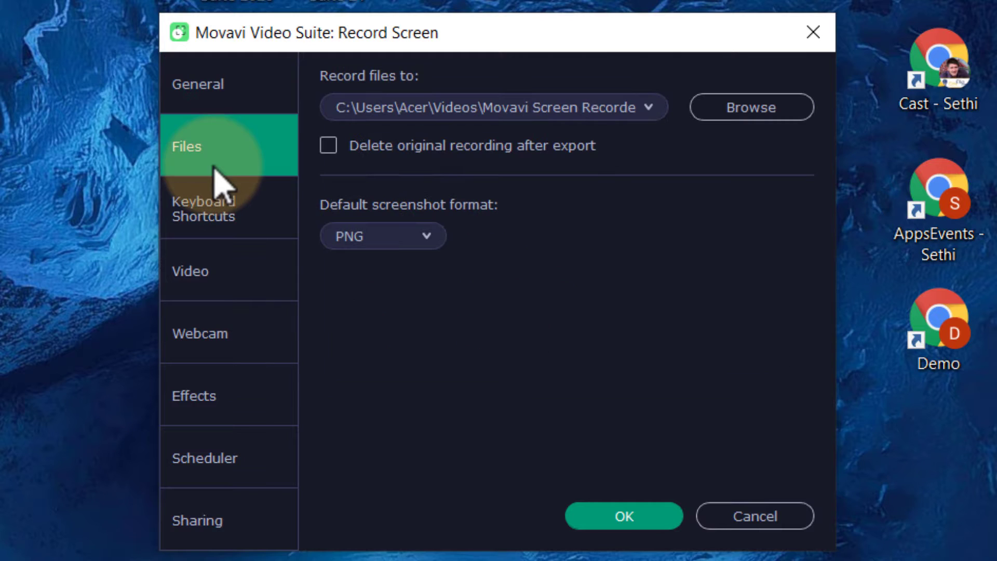
pyautogui.click(234, 222)
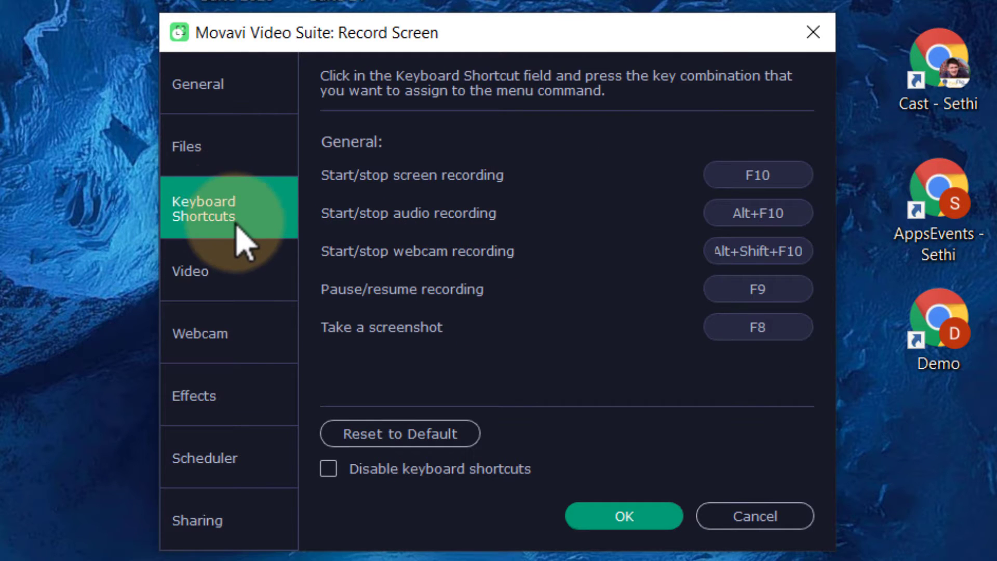
pyautogui.click(235, 280)
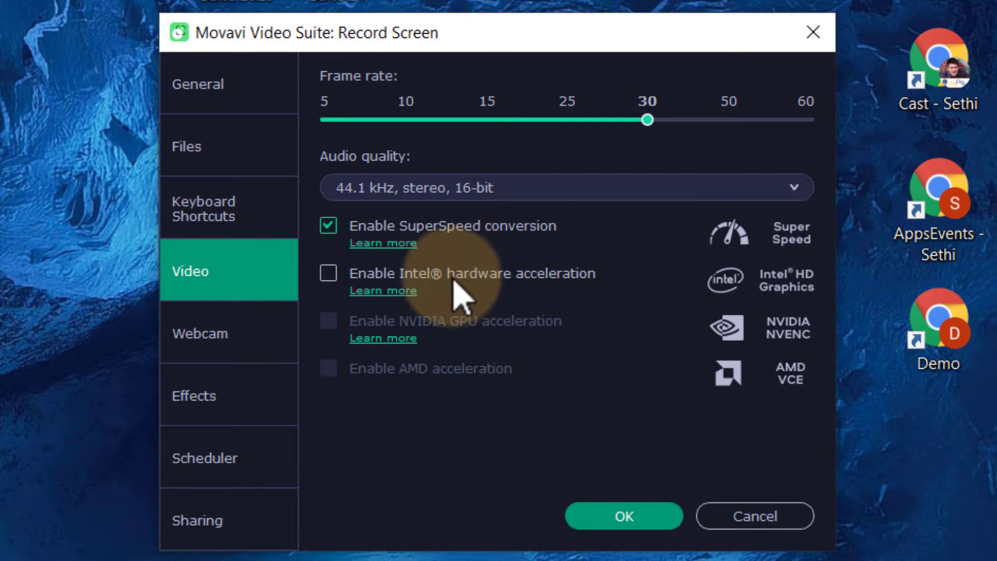
pyautogui.click(218, 336)
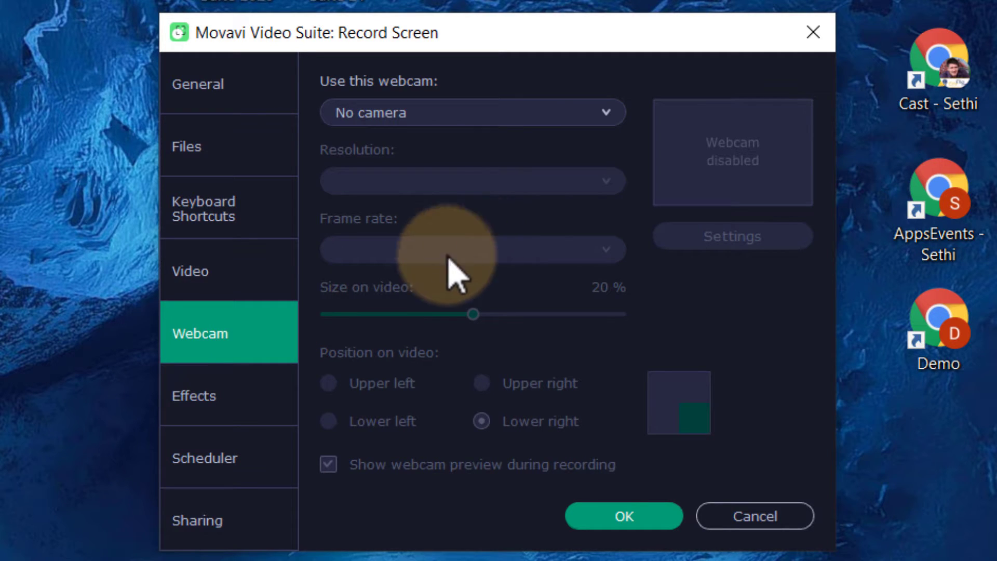
# Enable cursor highlighting at a slightly smaller size, click highlighting and the default mouse click sound, and save the recording effects
pyautogui.click(248, 416)
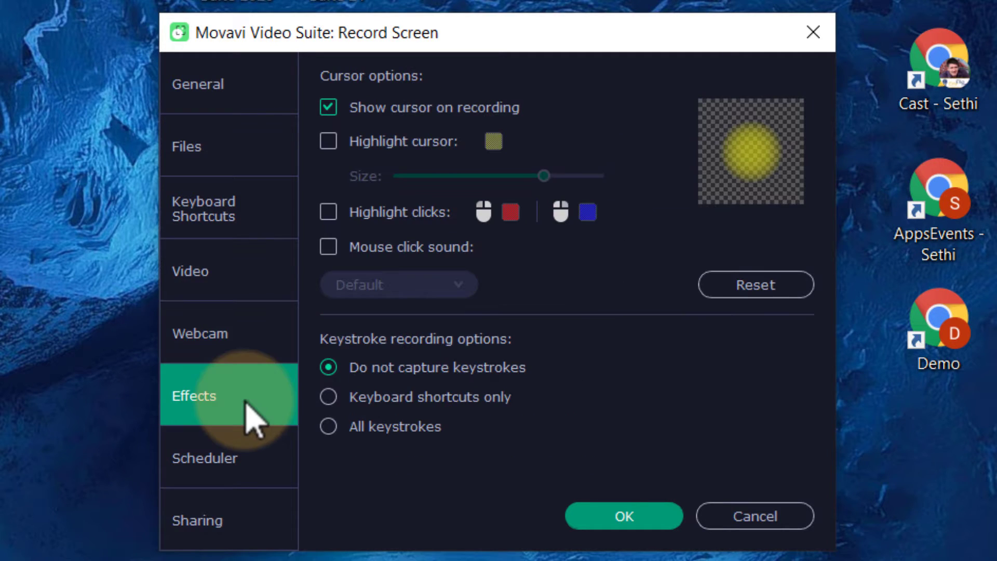
pyautogui.click(328, 141)
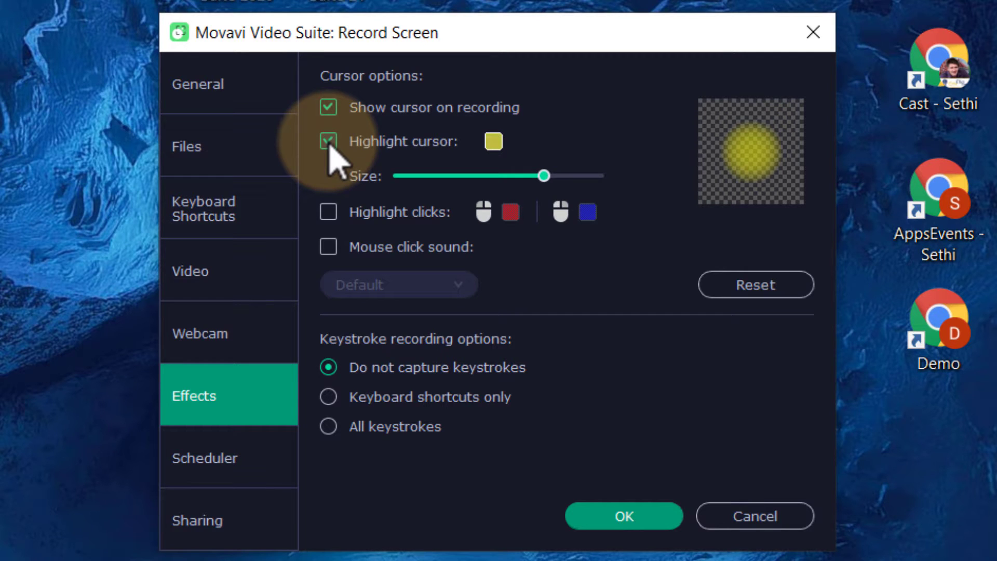
pyautogui.moveTo(544, 177)
pyautogui.mouseDown()
pyautogui.moveTo(529, 177)
pyautogui.moveTo(538, 177)
pyautogui.mouseUp()
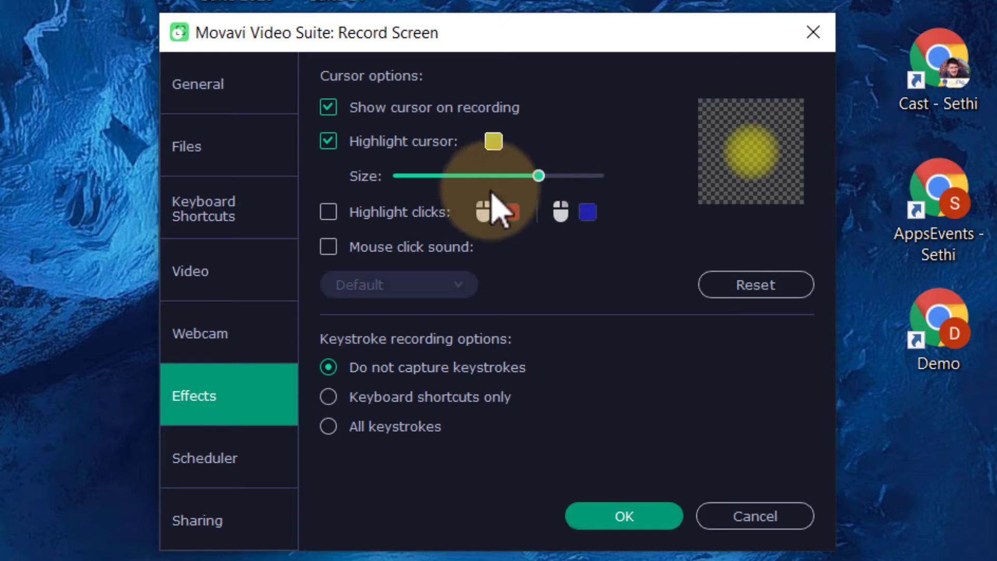
pyautogui.click(329, 247)
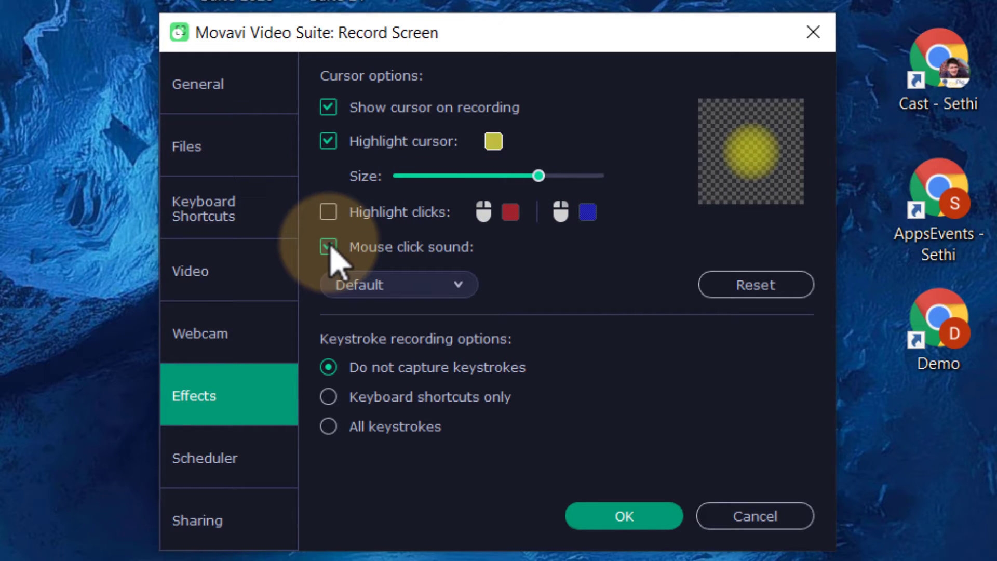
pyautogui.click(329, 213)
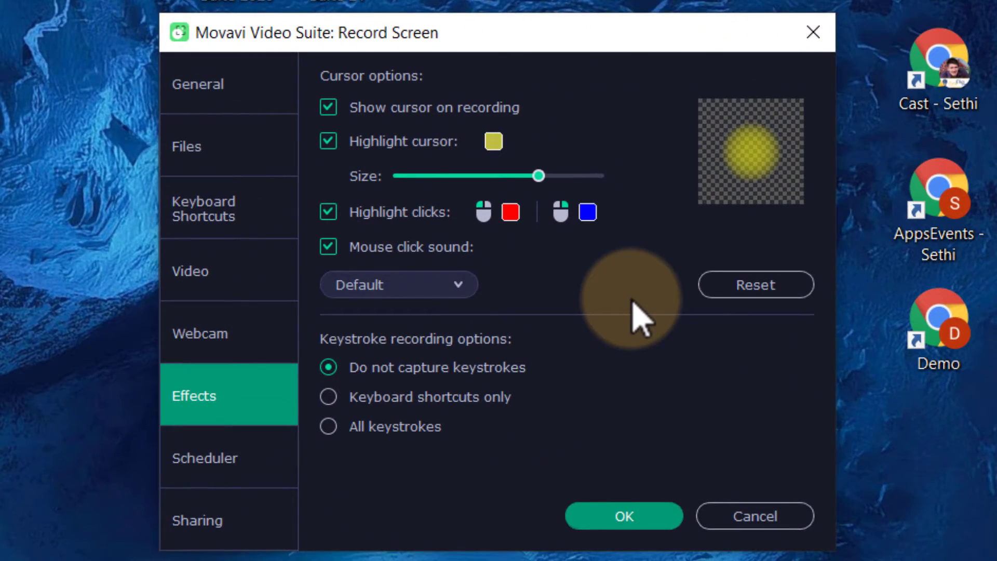
pyautogui.click(624, 517)
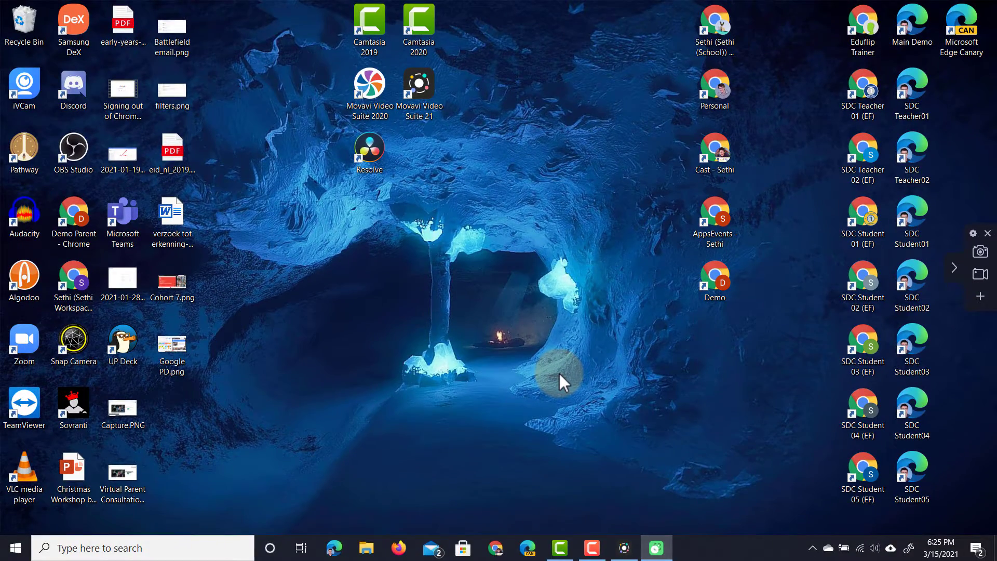
# Define a screen capture area of about 737 by 474 around the Movavi and Resolve desktop icons
pyautogui.click(981, 276)
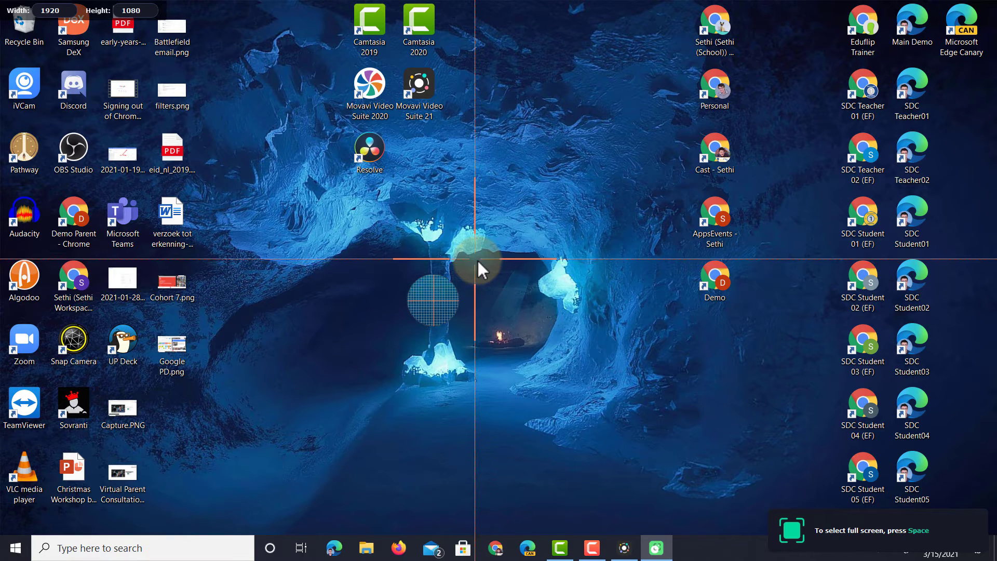
pyautogui.moveTo(263, 58); pyautogui.dragTo(645, 304)
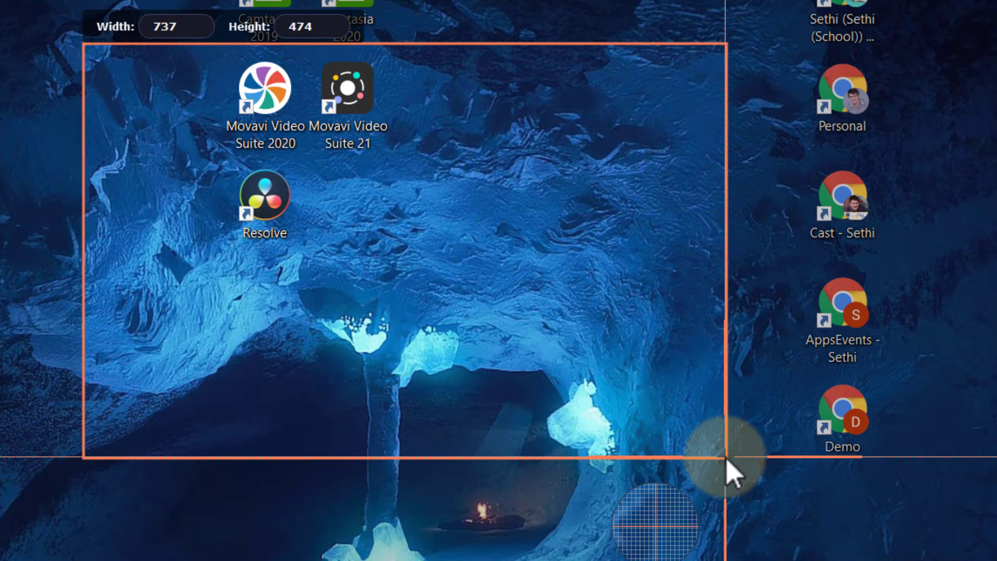
pyautogui.moveTo(727, 459); pyautogui.dragTo(727, 461)
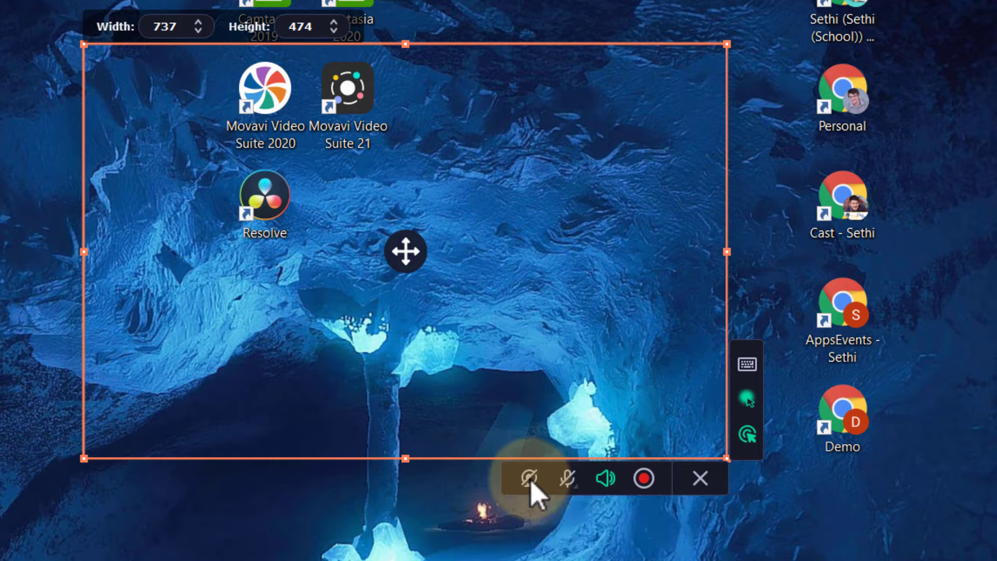
# Enable capturing of all keystrokes and start recording the selected area
pyautogui.click(749, 376)
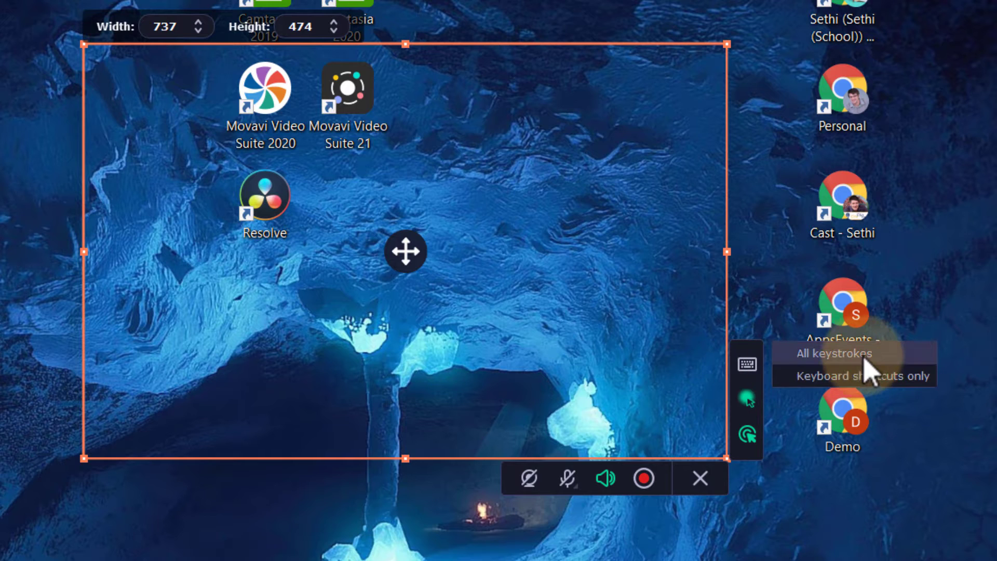
pyautogui.click(865, 356)
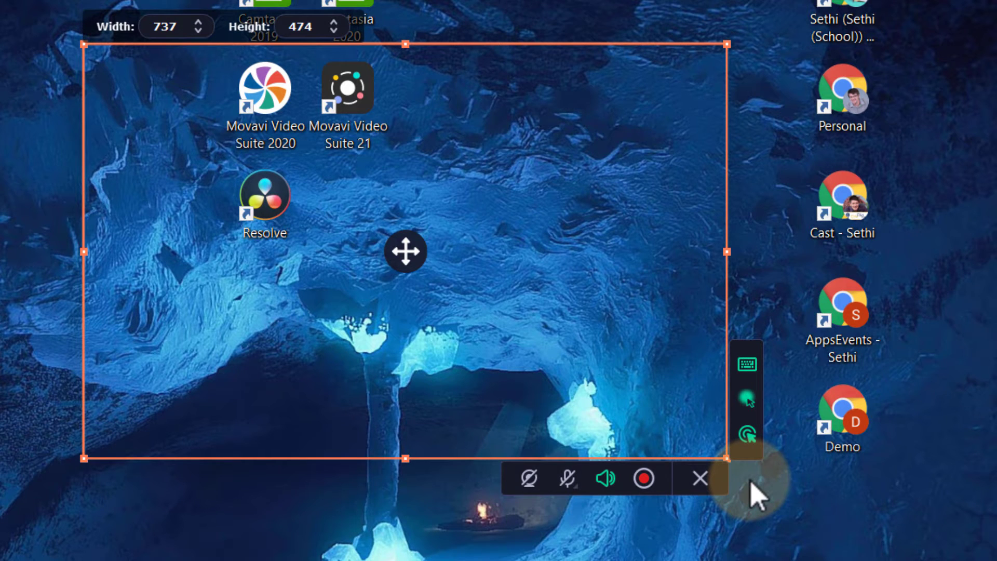
pyautogui.click(646, 482)
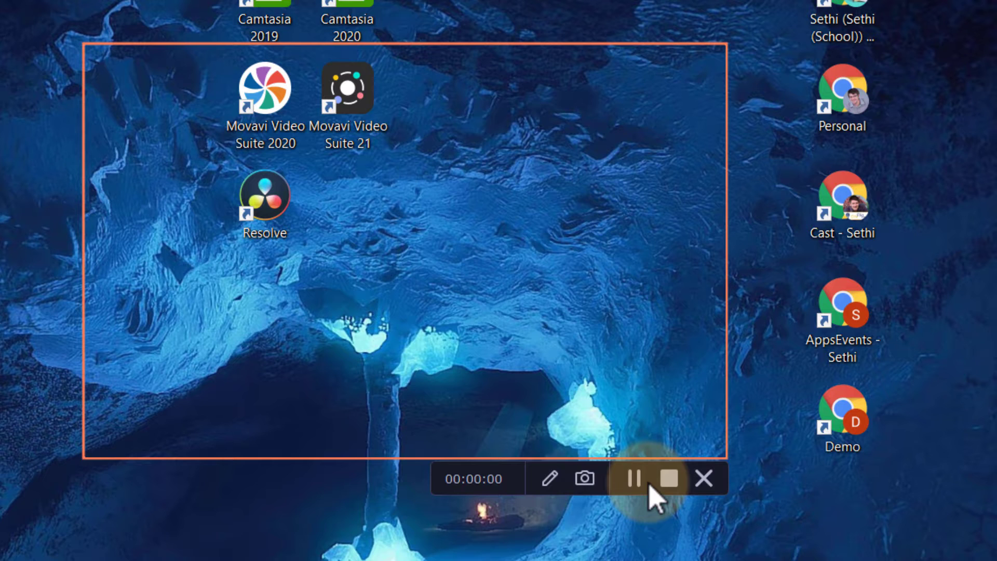
# Rearrange the desktop icons during recording, taking Resolve out of the capture area and spreading the two Movavi icons apart within it
pyautogui.moveTo(272, 223); pyautogui.dragTo(161, 309)
pyautogui.moveTo(267, 123); pyautogui.dragTo(292, 270)
pyautogui.moveTo(359, 119); pyautogui.dragTo(632, 314)
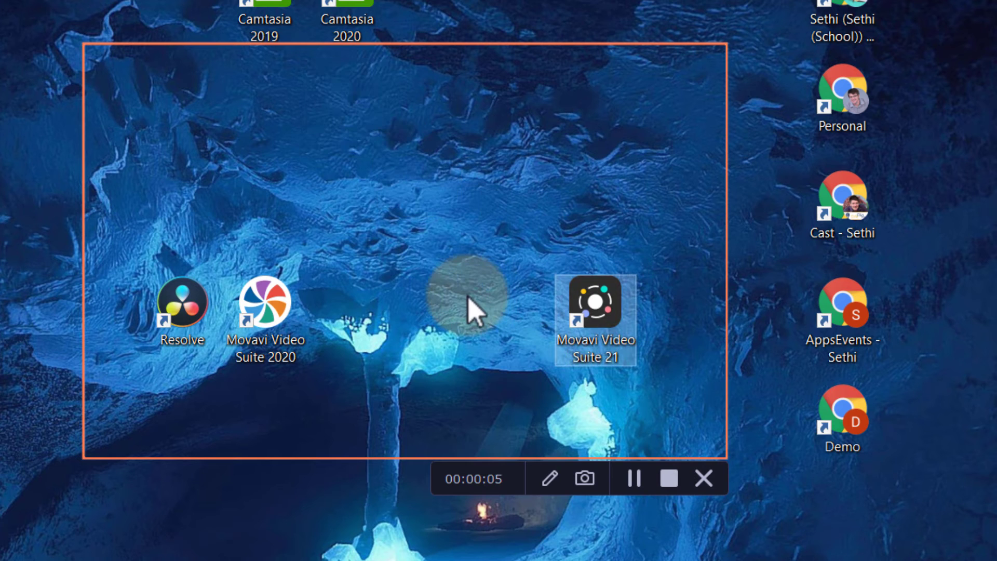
pyautogui.moveTo(176, 327); pyautogui.dragTo(3, 326)
pyautogui.moveTo(267, 301); pyautogui.dragTo(199, 205)
pyautogui.moveTo(597, 345); pyautogui.dragTo(621, 218)
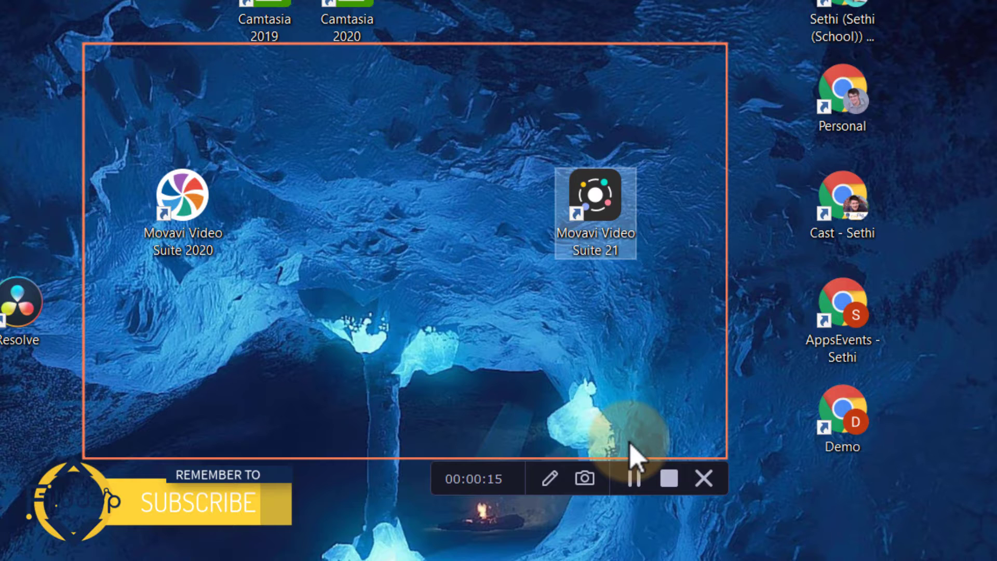
# Draw red freehand scribbles between the two Movavi icons in the capture area and stop the recording
pyautogui.click(550, 479)
pyautogui.moveTo(483, 335)
pyautogui.mouseDown()
pyautogui.moveTo(391, 340)
pyautogui.moveTo(485, 285)
pyautogui.moveTo(508, 302)
pyautogui.moveTo(272, 227)
pyautogui.moveTo(441, 210)
pyautogui.moveTo(443, 279)
pyautogui.moveTo(345, 285)
pyautogui.moveTo(405, 211)
pyautogui.mouseUp()
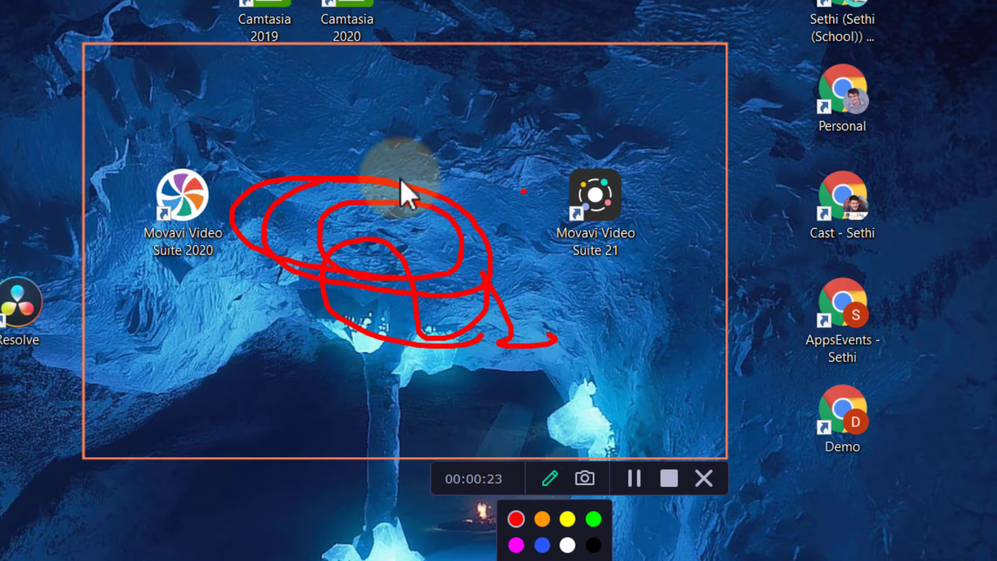
pyautogui.moveTo(389, 99); pyautogui.dragTo(492, 126)
pyautogui.moveTo(542, 112); pyautogui.dragTo(547, 146)
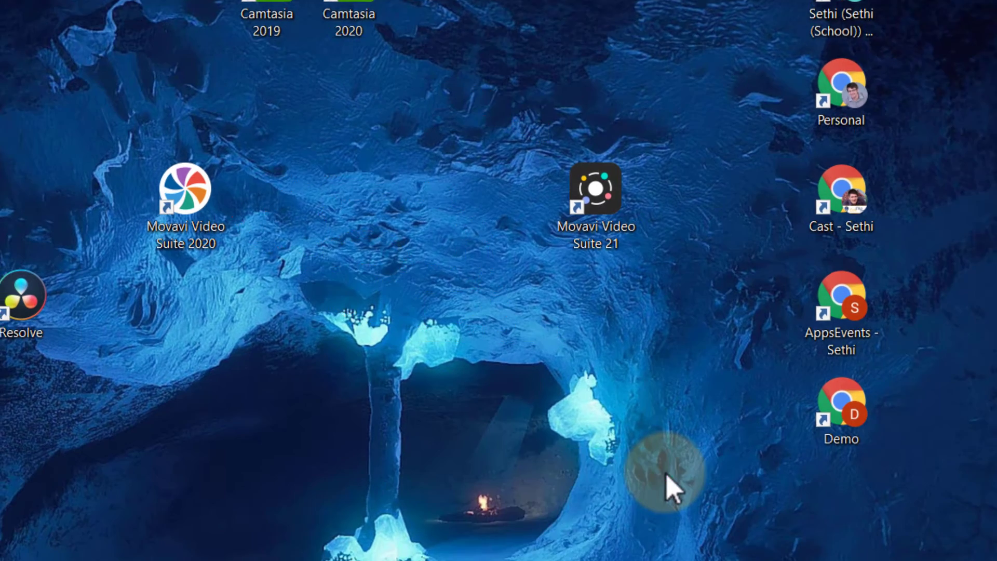
pyautogui.click(668, 479)
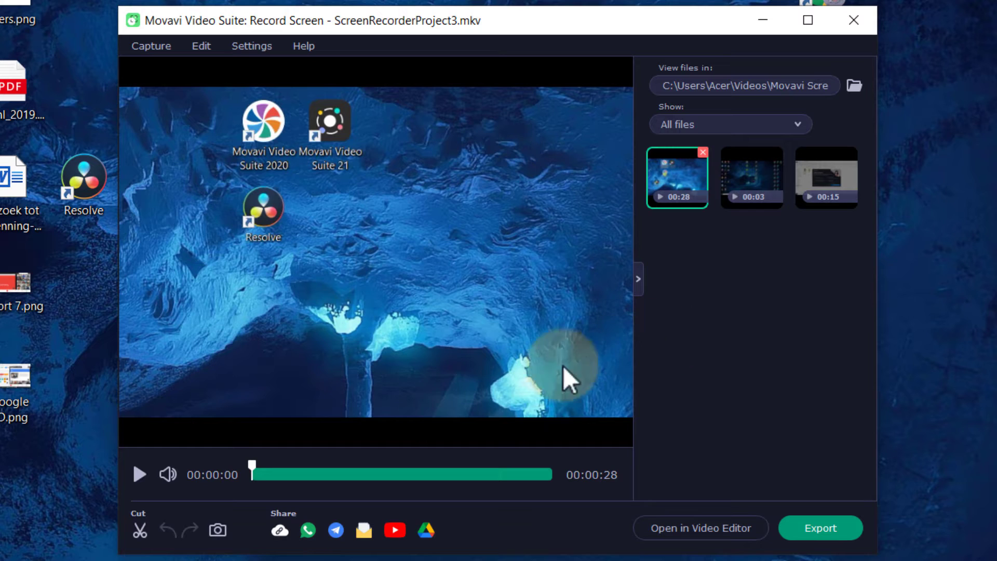
# Check the playback volume and play the captured recording
pyautogui.moveTo(169, 473)
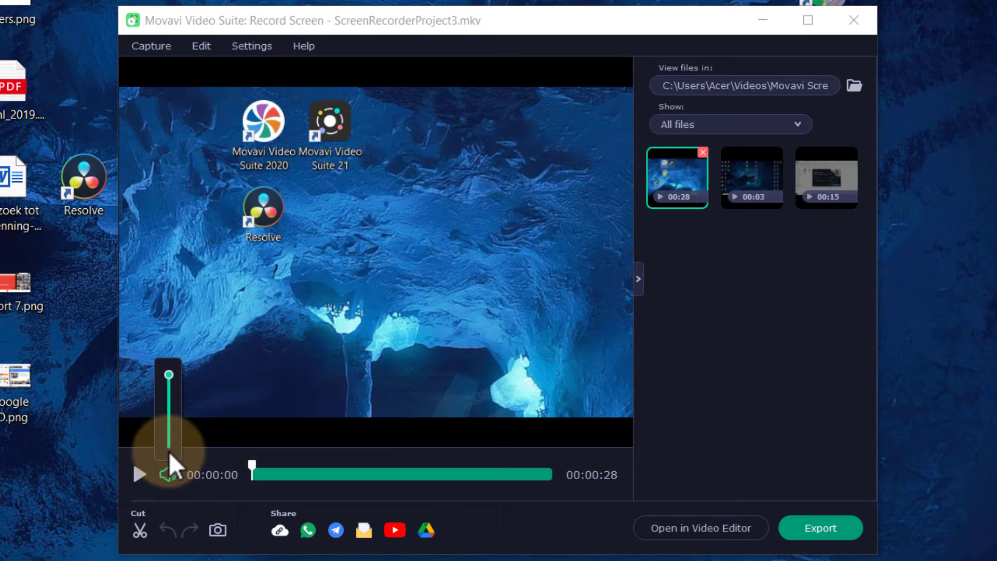
pyautogui.click(169, 383)
pyautogui.click(139, 475)
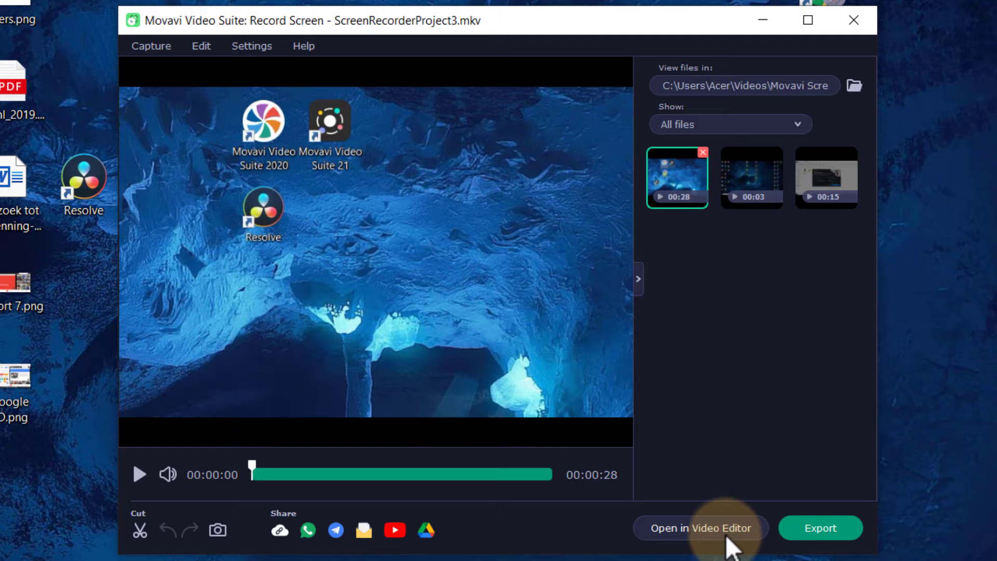
# Start exporting the recording, name the file Demo Screenrecord and choose the Desktop as its destination folder
pyautogui.click(831, 530)
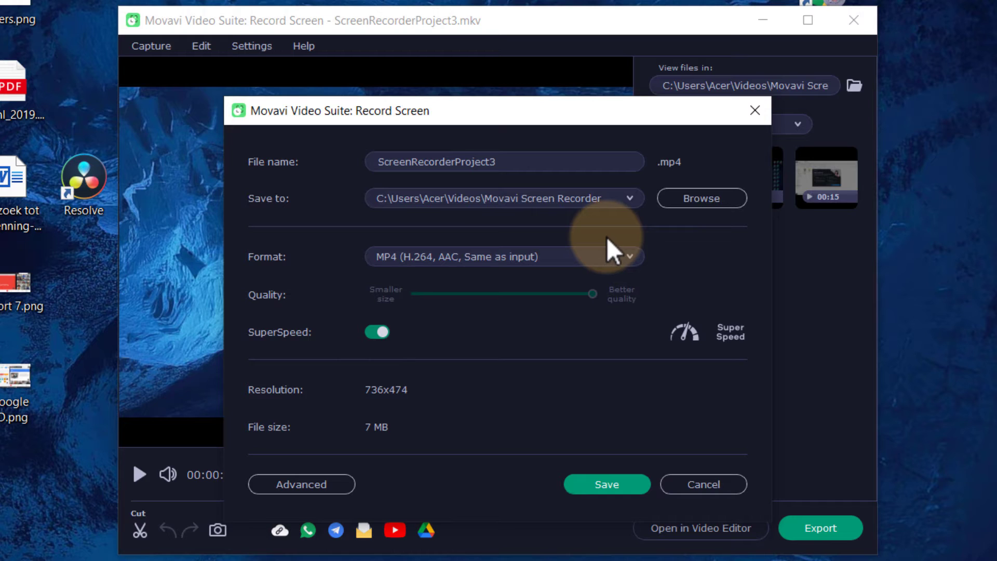
pyautogui.moveTo(525, 160); pyautogui.dragTo(326, 156)
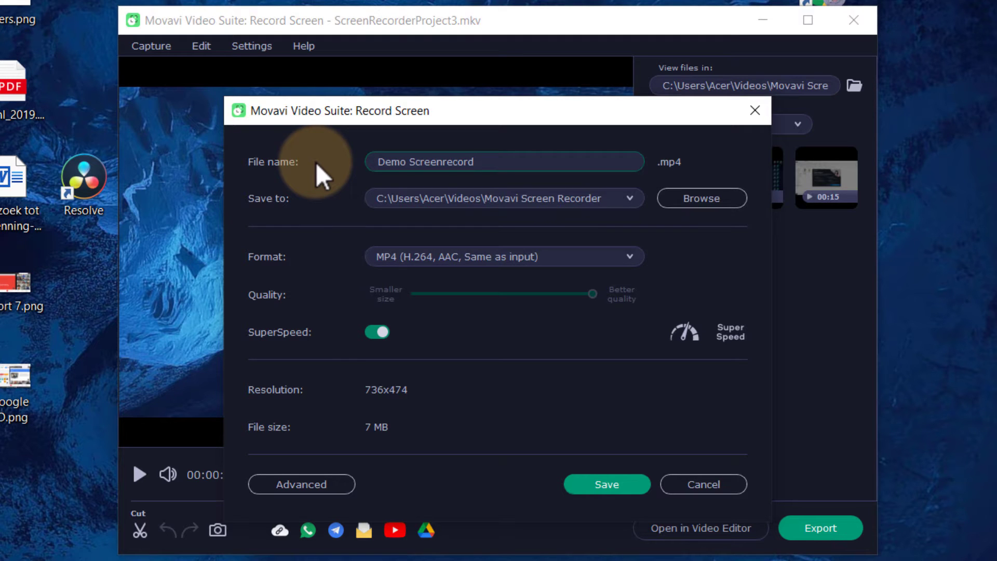
pyautogui.click(690, 205)
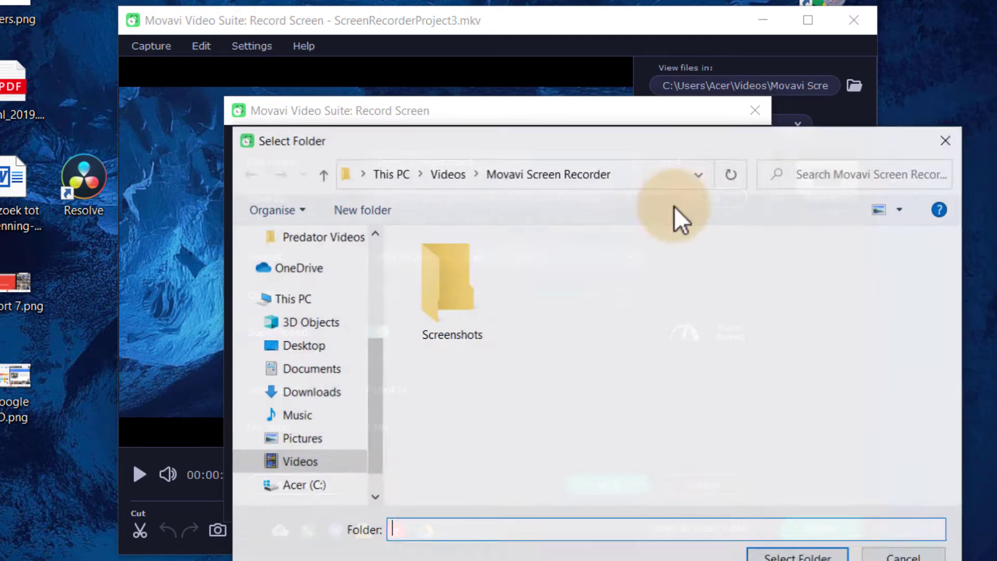
pyautogui.click(310, 345)
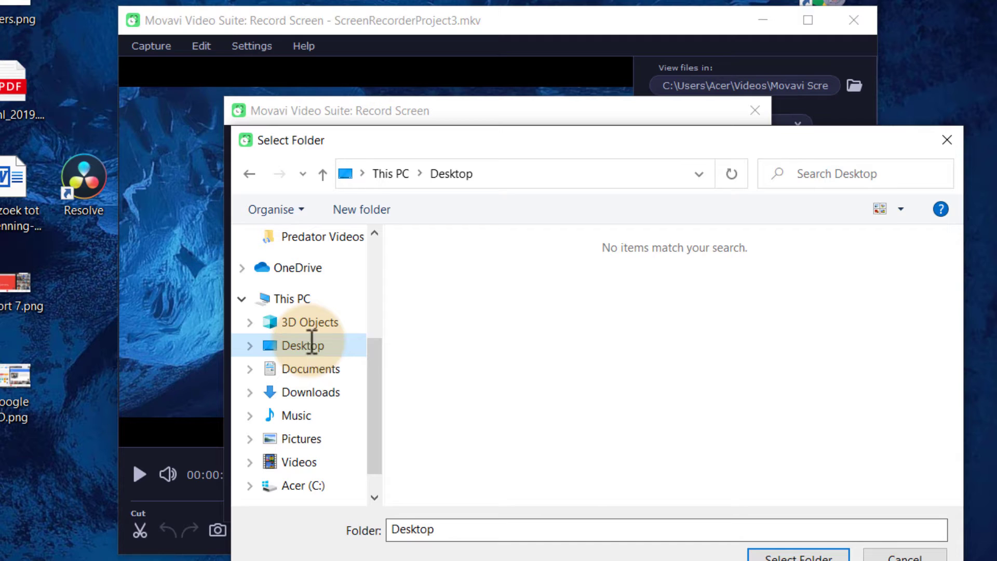
pyautogui.press('Return')
# Look through the export formats, keep MP4 (H.264, AAC, Same as input) and save the recording
pyautogui.click(401, 258)
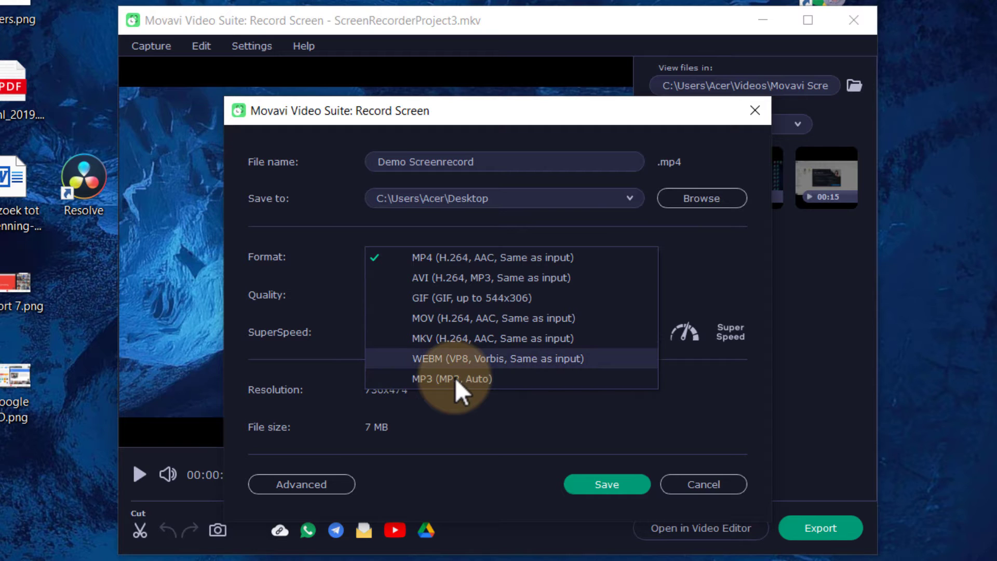
pyautogui.press('Up')
pyautogui.press('Up')
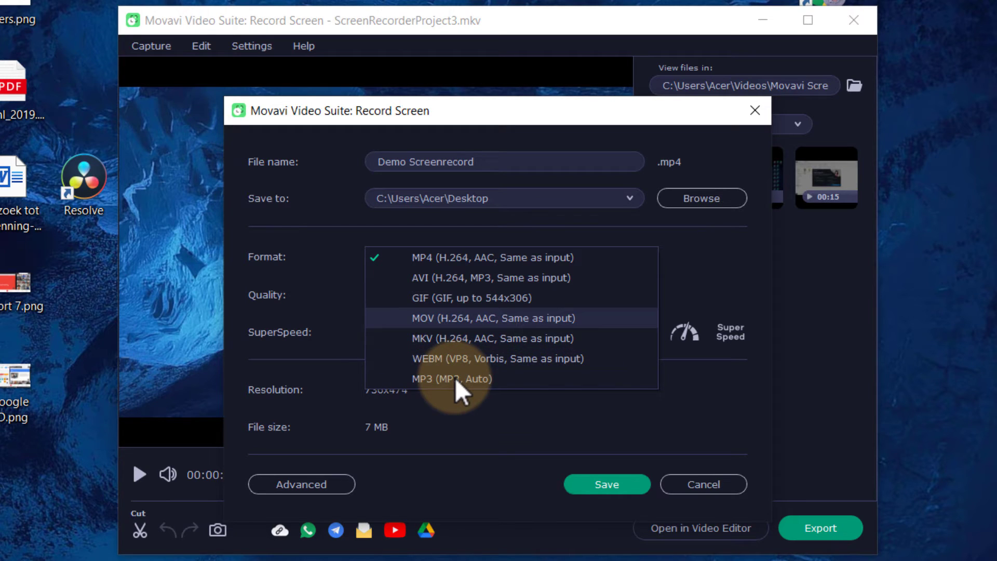
pyautogui.press('Up')
pyautogui.click(447, 262)
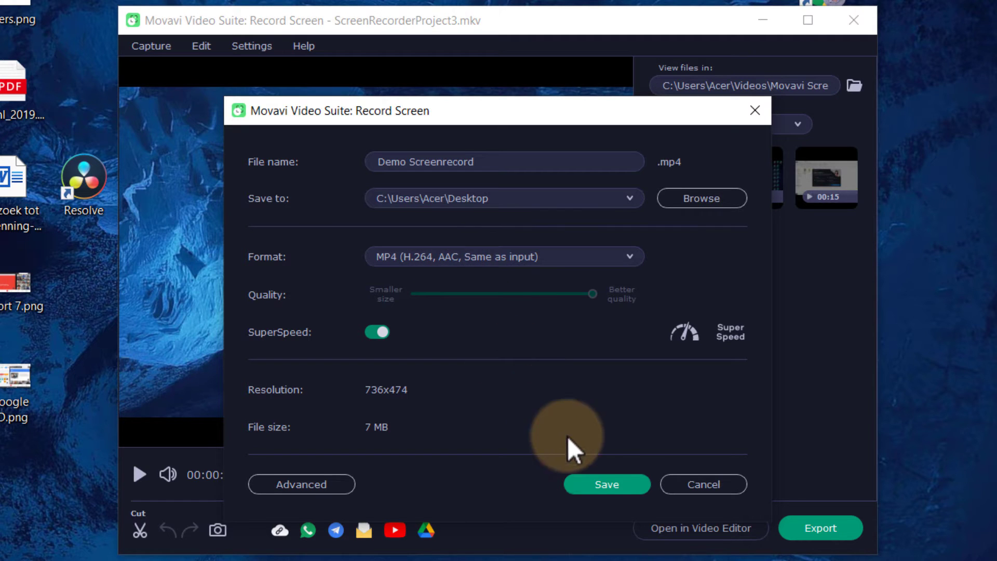
pyautogui.click(604, 485)
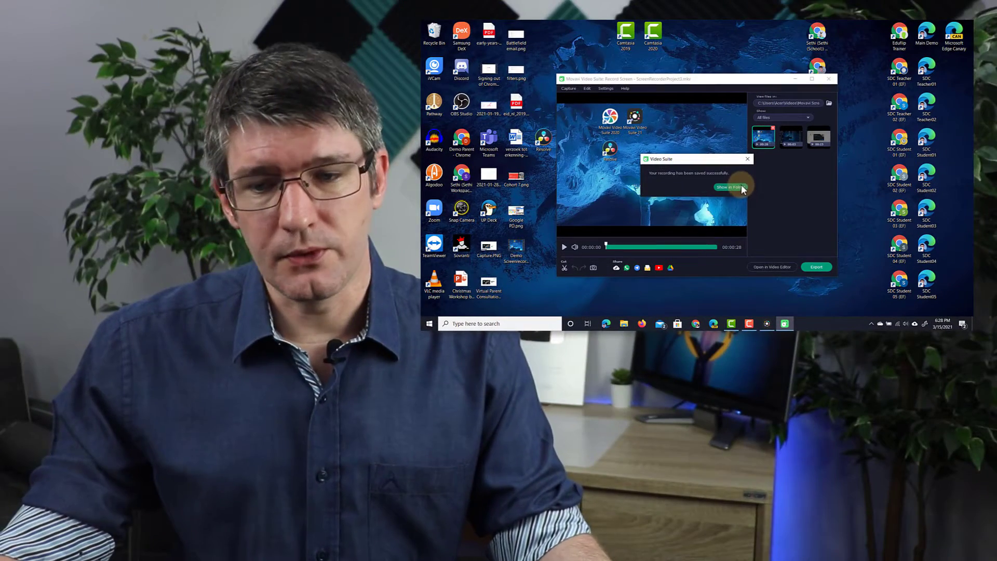
# Dismiss the export notice and select the exported Demo Screenrecord.mp4 on the desktop
pyautogui.click(736, 167)
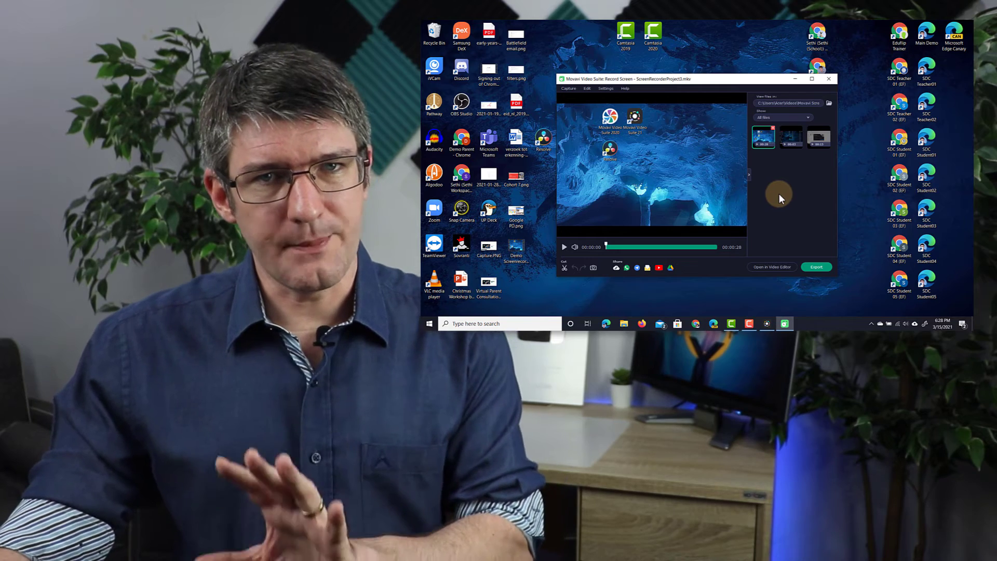
pyautogui.click(517, 251)
pyautogui.moveTo(522, 253)
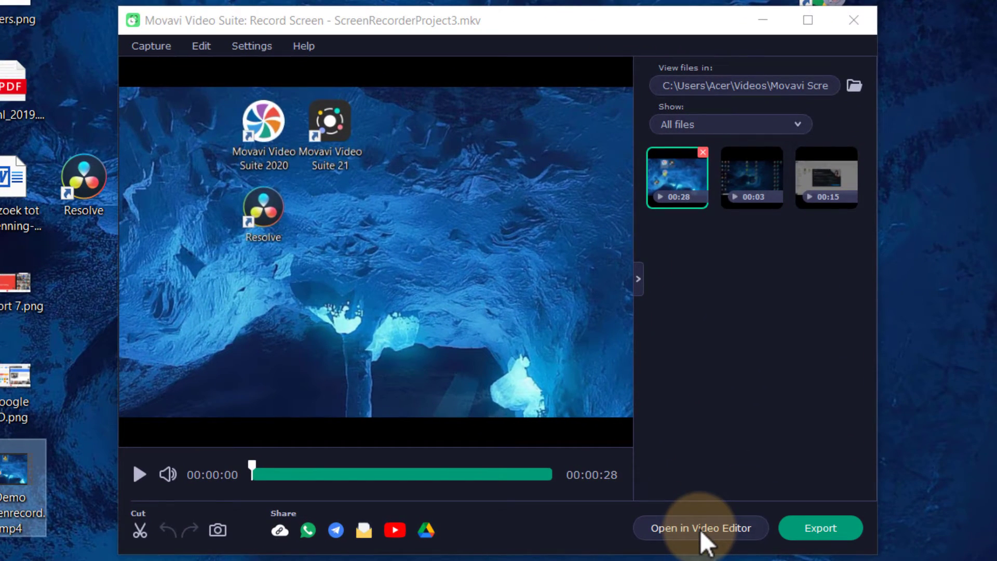
# Open the recording in the video editor and play the first few seconds of the clip
pyautogui.click(700, 528)
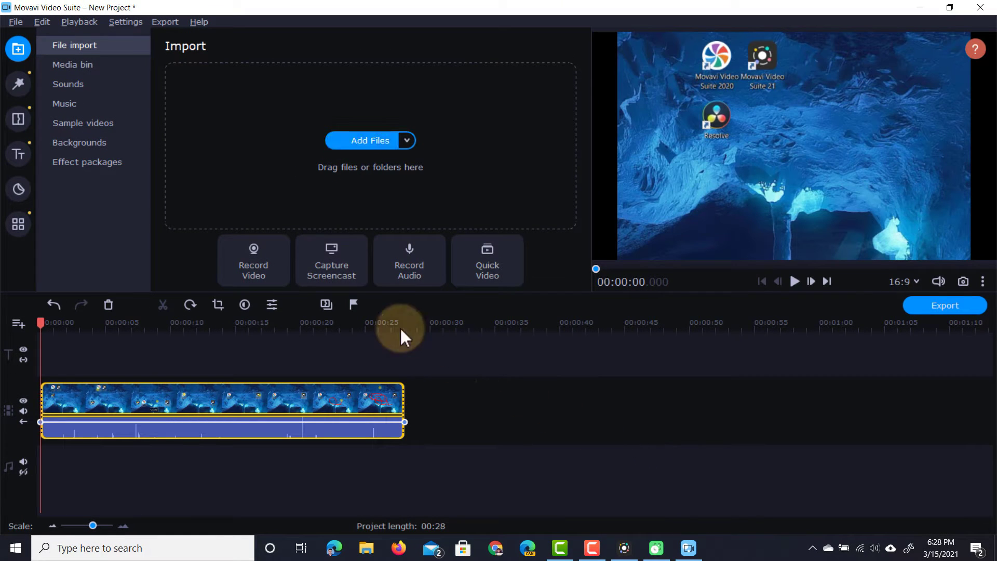
pyautogui.press('space')
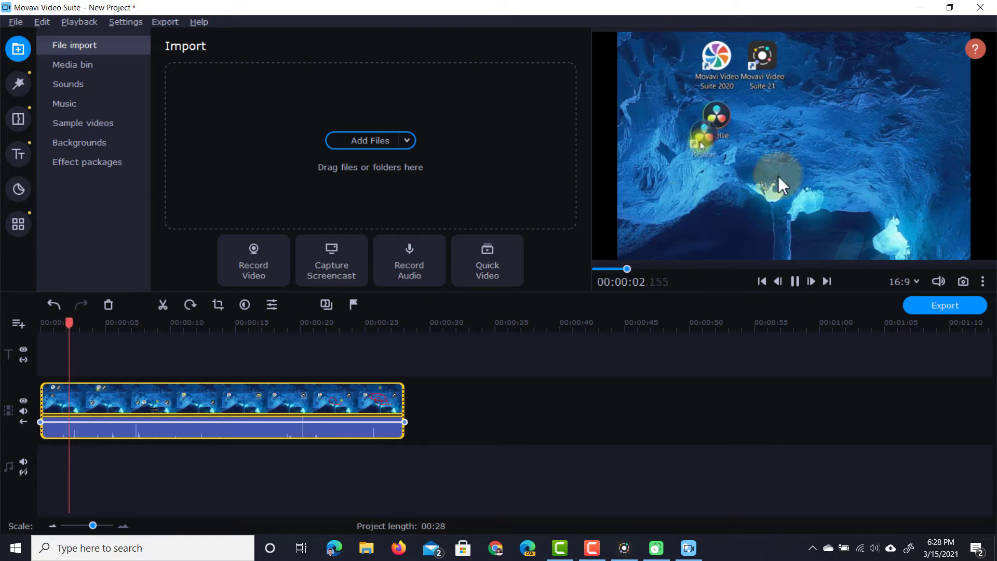
pyautogui.press('space')
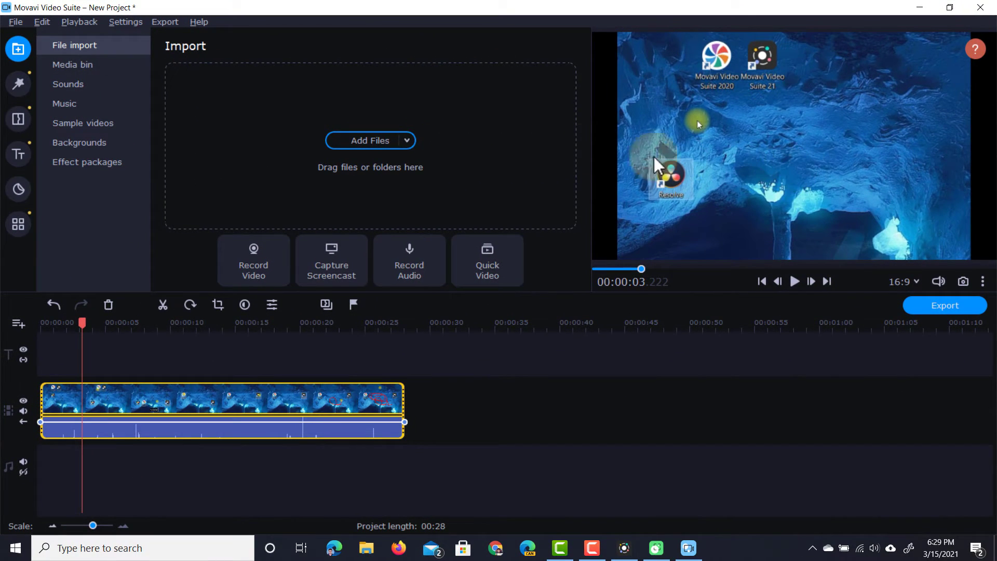
# Look through the editor's filters, transitions, titles, stickers and video editing tools
pyautogui.click(18, 86)
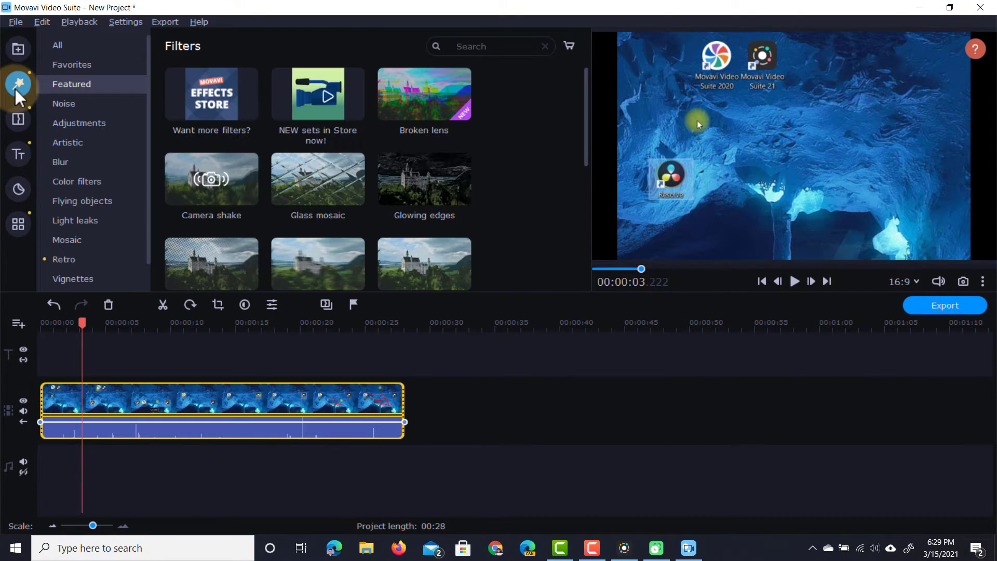
pyautogui.click(19, 121)
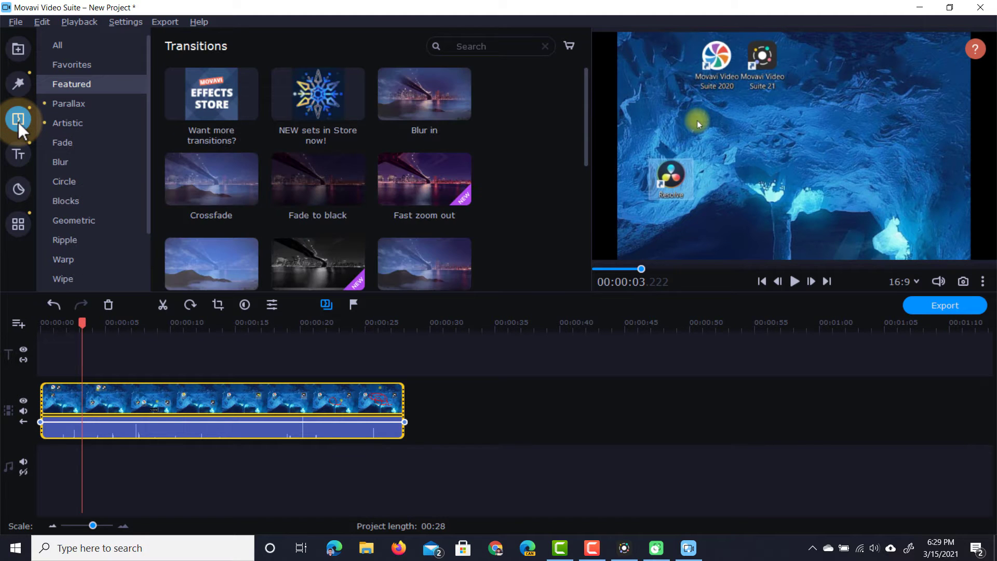
pyautogui.click(20, 156)
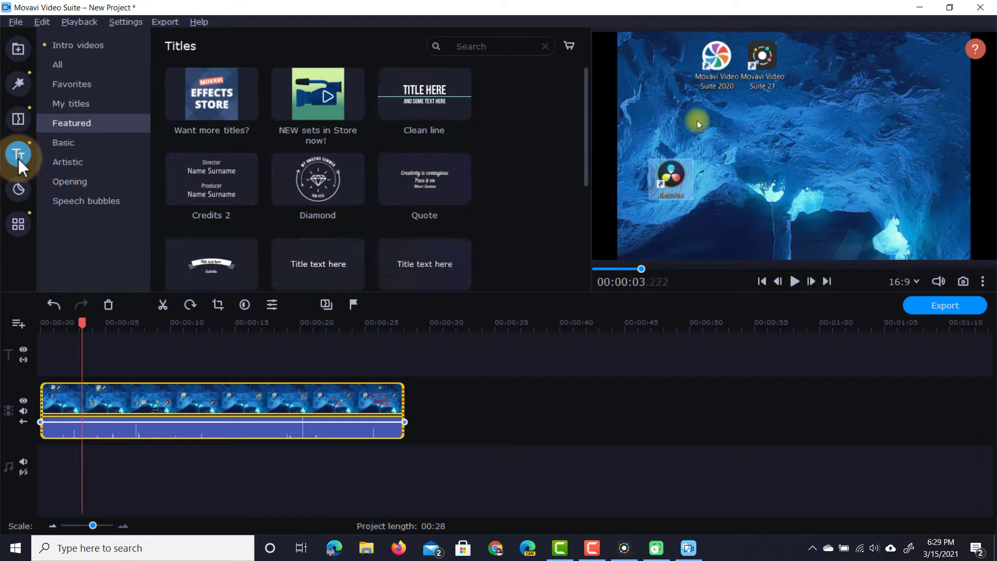
pyautogui.click(21, 192)
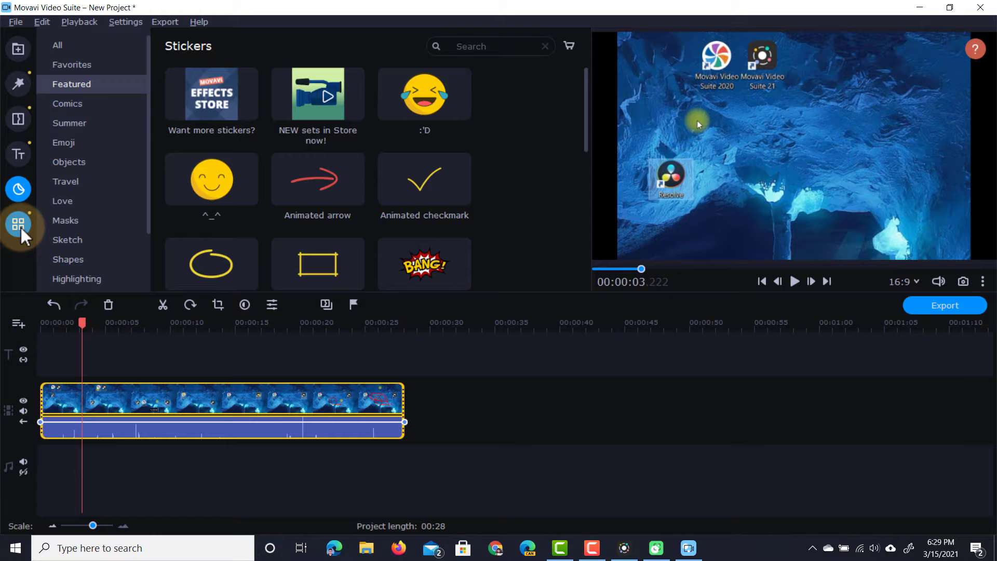
pyautogui.click(20, 227)
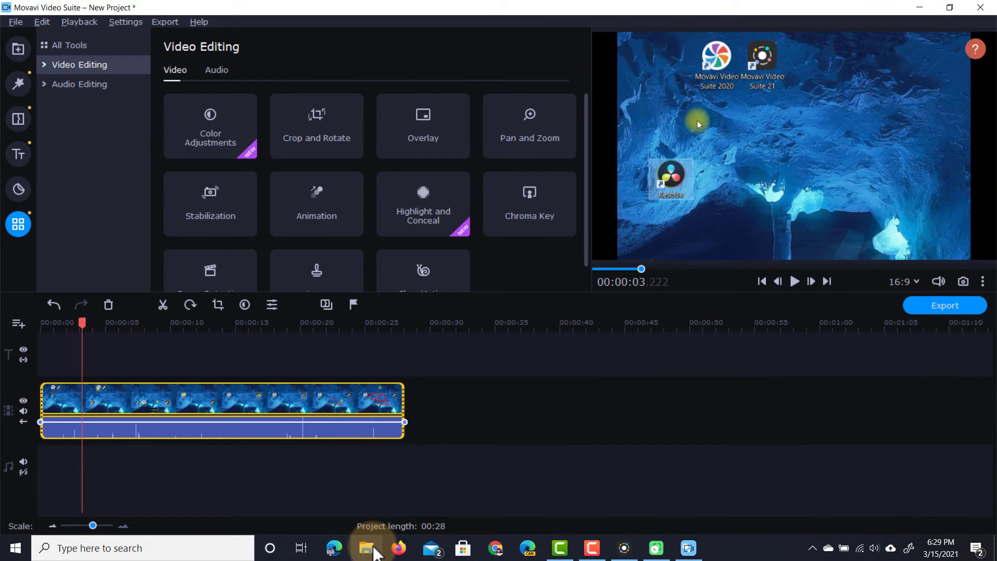
# Import the four stock video clips and append video (8).mp4 directly after the screen recording on the timeline
pyautogui.click(19, 50)
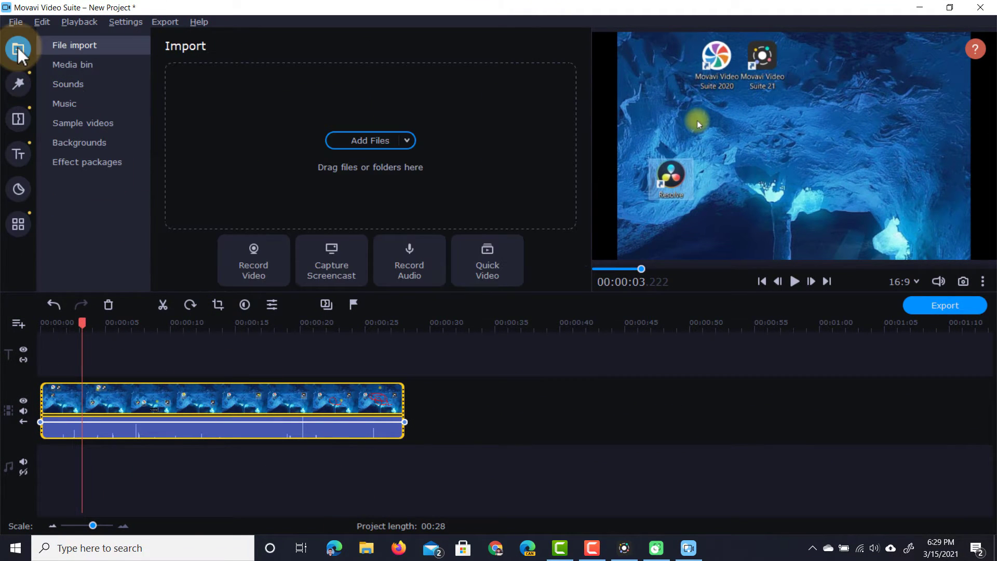
pyautogui.click(338, 166)
pyautogui.click(377, 303)
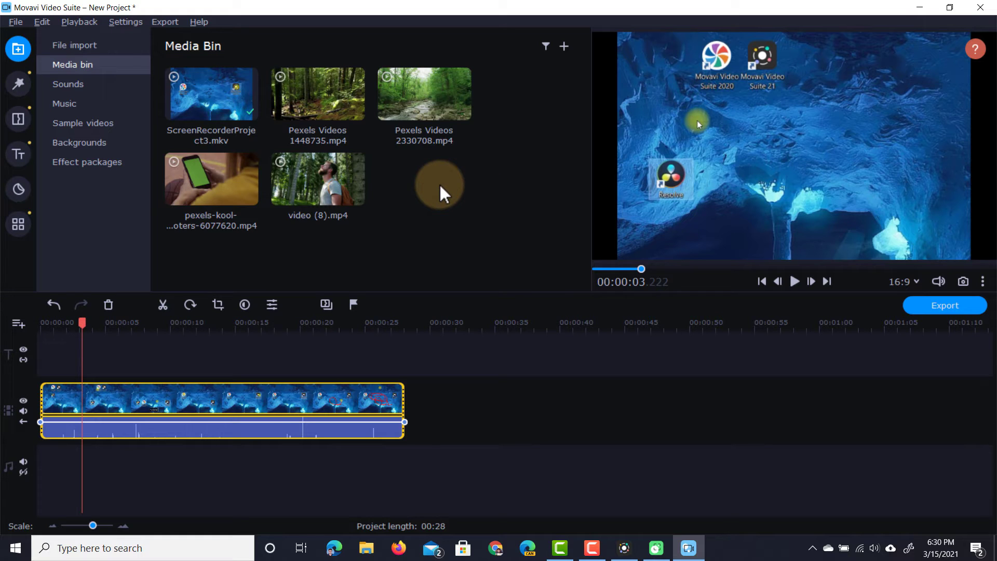
pyautogui.moveTo(318, 179); pyautogui.dragTo(408, 398)
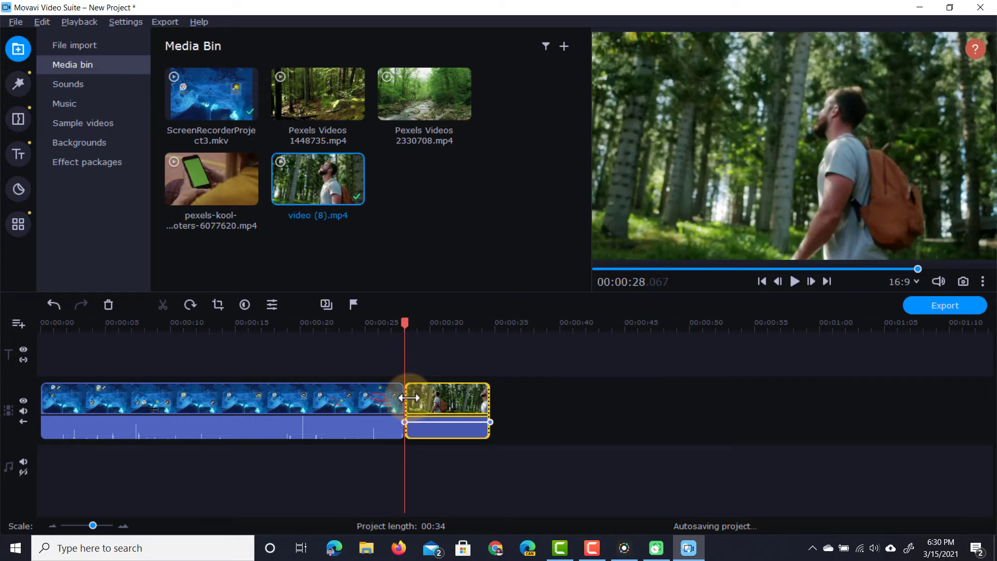
# Add a Crossfade transition between the screen recording and video (8).mp4 and scrub across it to preview
pyautogui.moveTo(407, 323); pyautogui.dragTo(392, 337)
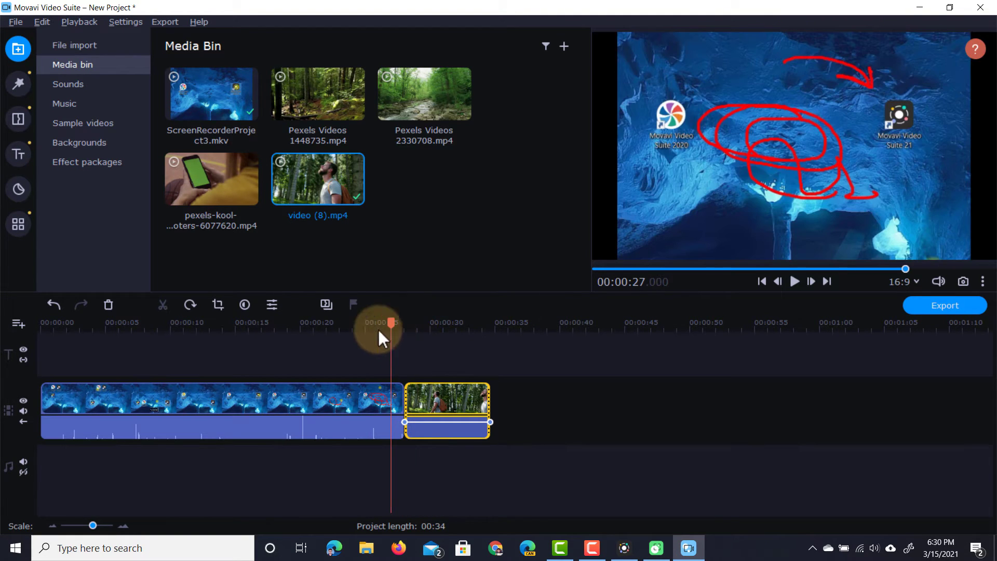
pyautogui.click(18, 120)
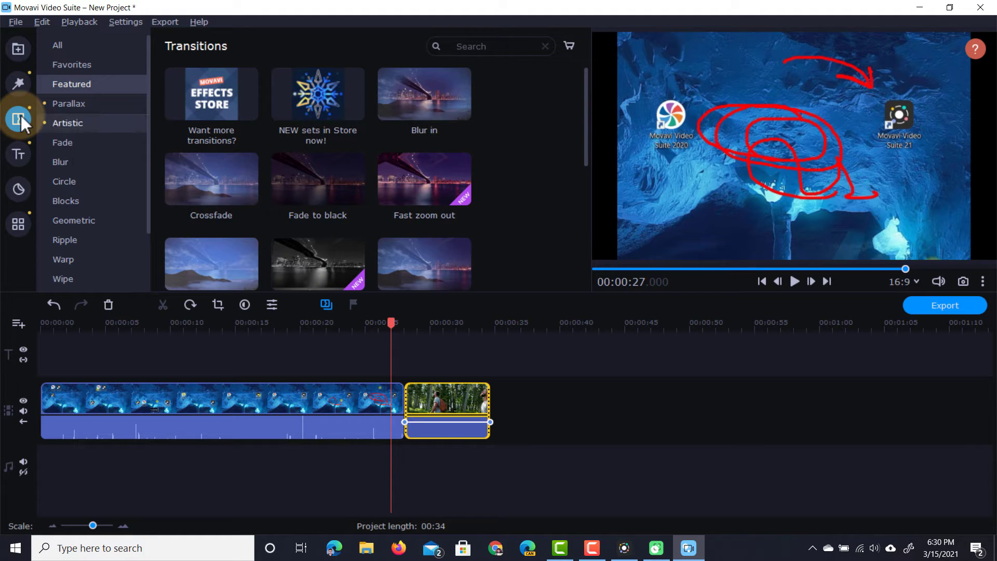
pyautogui.scroll(-1, 318, 156)
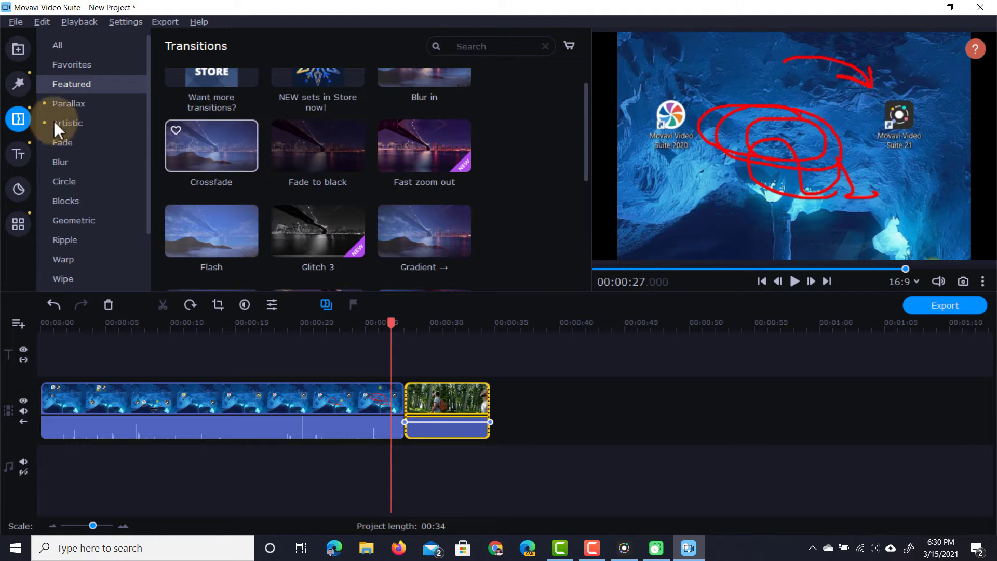
pyautogui.moveTo(185, 144); pyautogui.dragTo(406, 404)
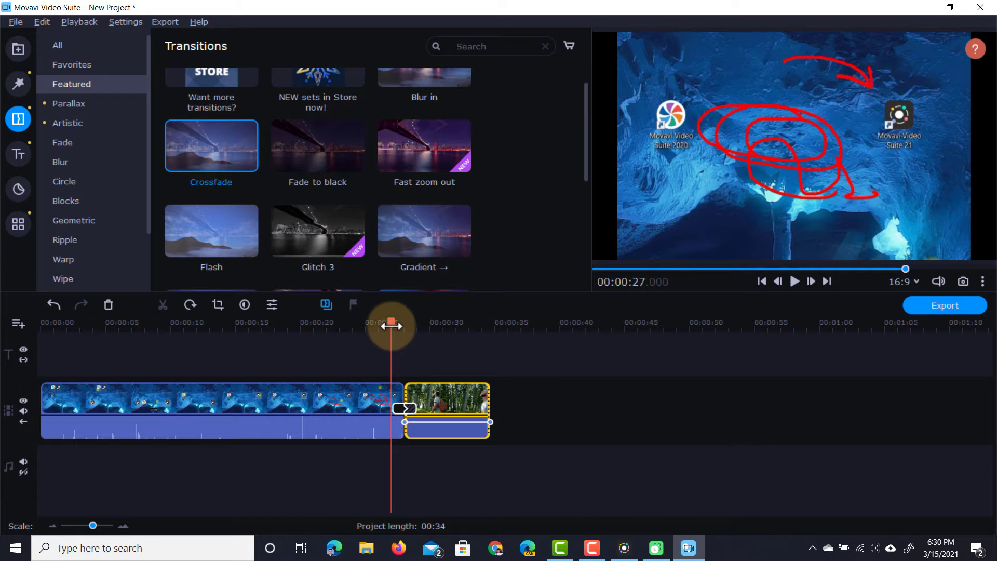
pyautogui.moveTo(391, 326); pyautogui.dragTo(436, 322)
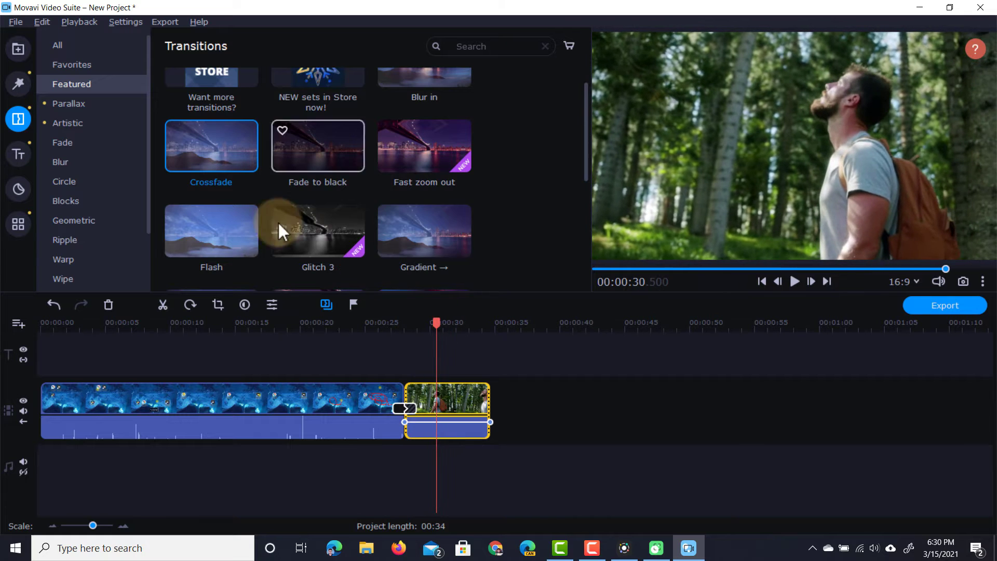
# Append Pexels Videos 1448735.mp4 after video (8).mp4 and move the playhead just before the join between them
pyautogui.click(17, 54)
pyautogui.moveTo(312, 94); pyautogui.dragTo(496, 387)
pyautogui.moveTo(494, 325); pyautogui.dragTo(484, 352)
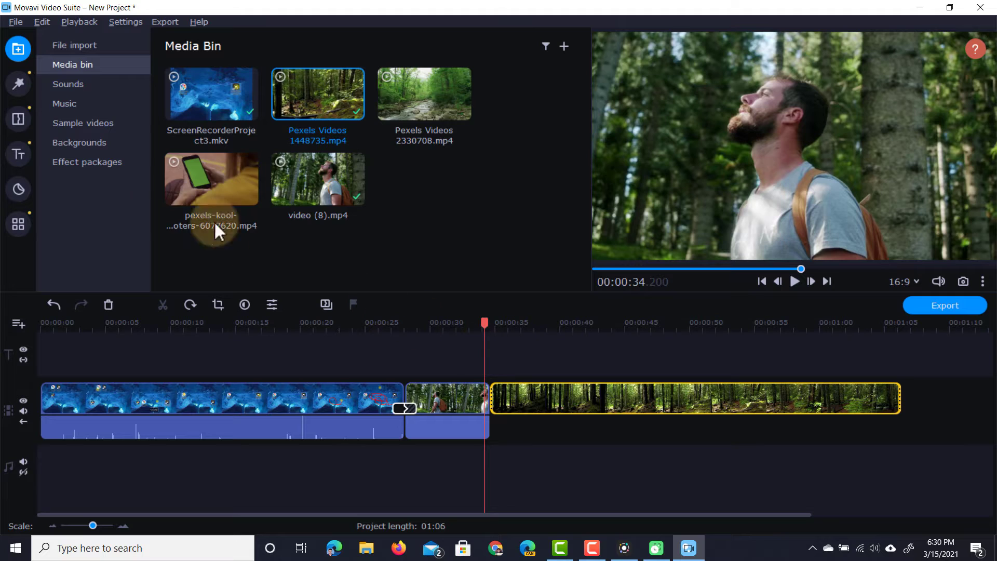
# Add a Glitch 3 transition between video (8).mp4 and the last forest clip and play across it
pyautogui.click(7, 121)
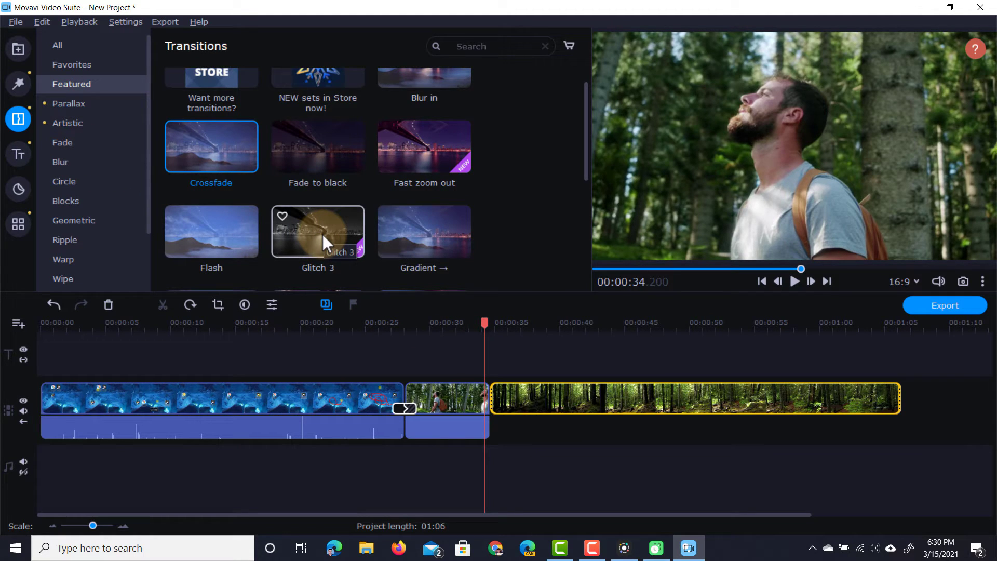
pyautogui.moveTo(322, 233); pyautogui.dragTo(492, 395)
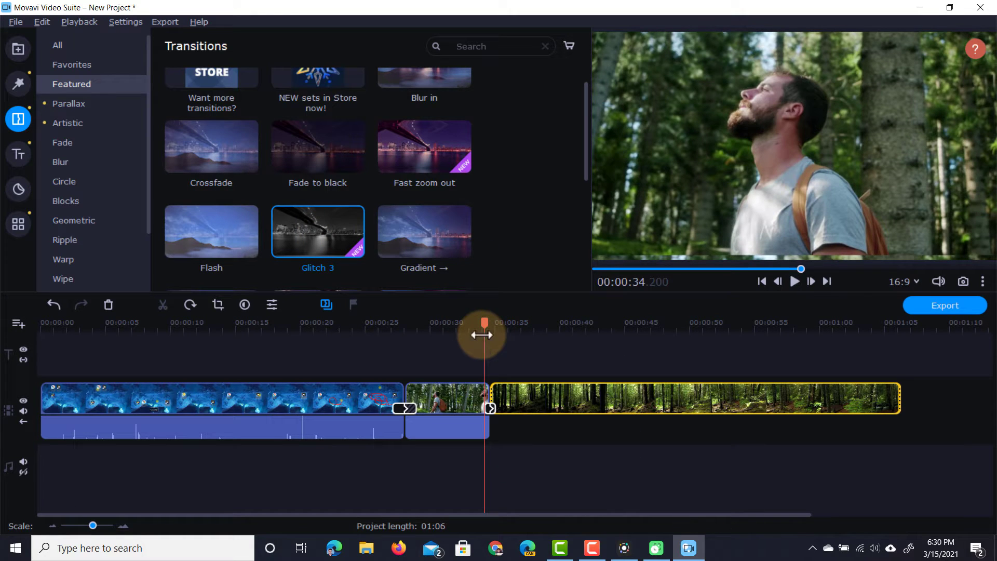
pyautogui.press('space')
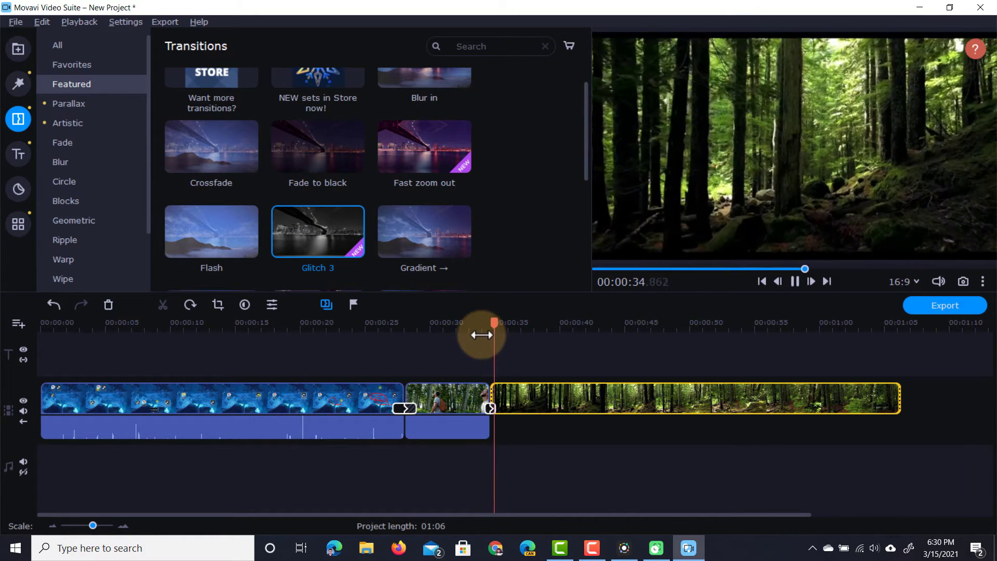
pyautogui.press('space')
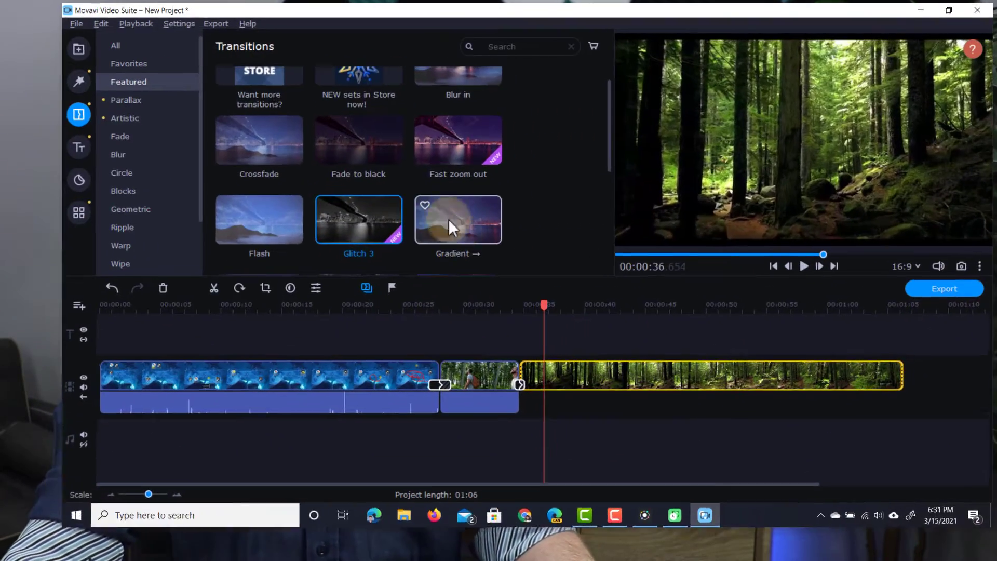
# Look through the remaining featured transitions and play a few more seconds of the last forest clip
pyautogui.scroll(-3, 639, 121)
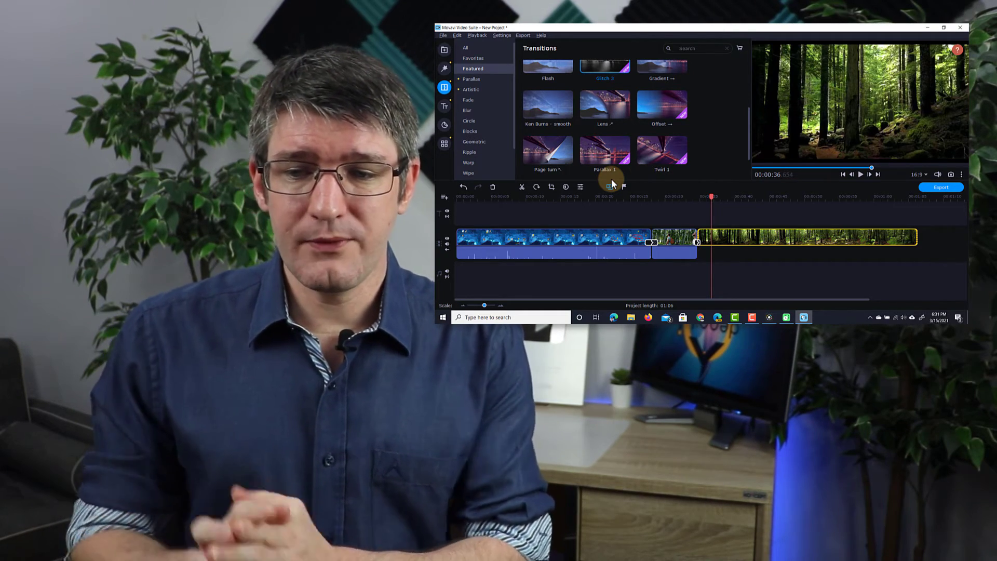
pyautogui.click(611, 186)
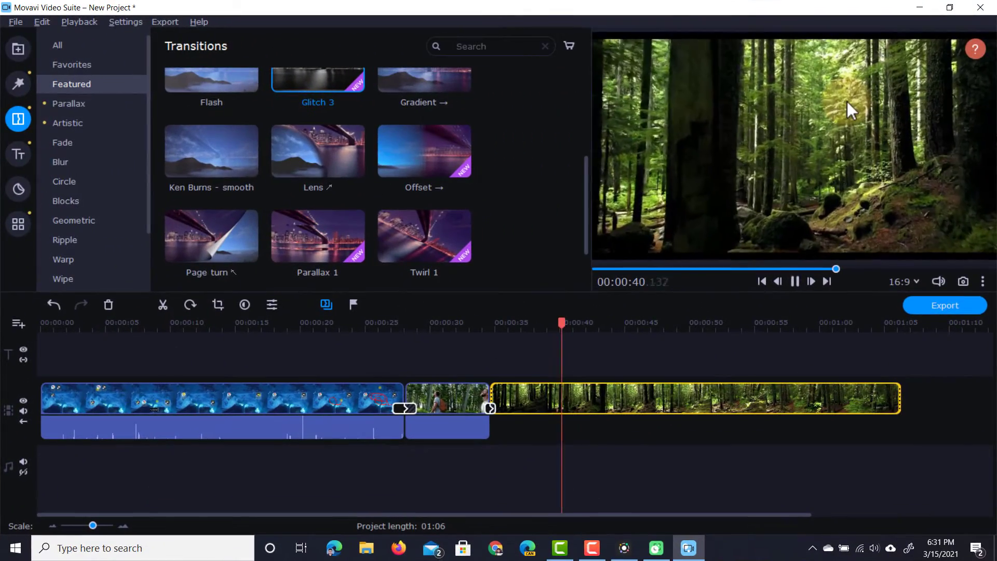
pyautogui.click(764, 96)
# Try the Vintage color adjustment on the last forest clip, play a few seconds of it, and undo the adjustment
pyautogui.click(19, 225)
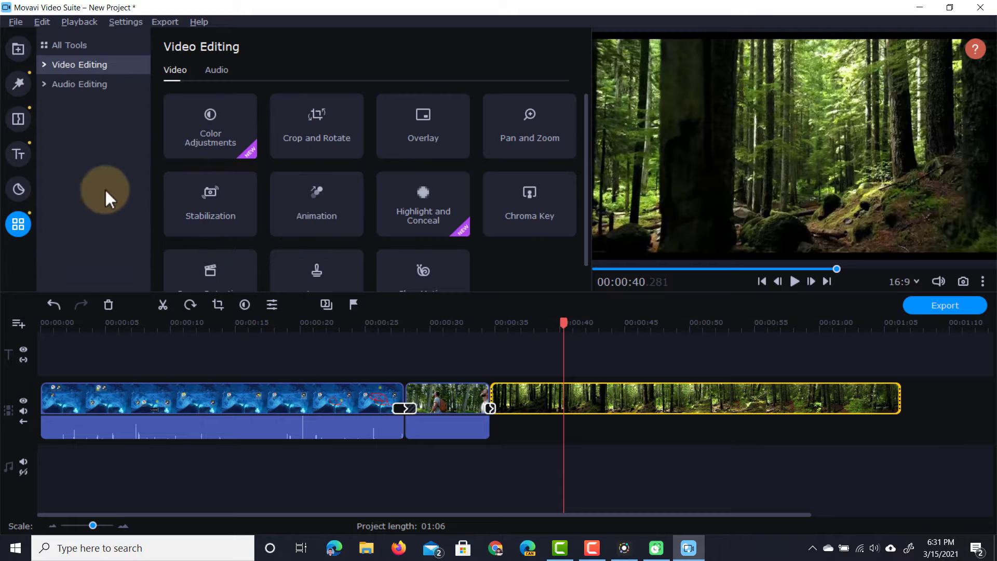
pyautogui.click(217, 143)
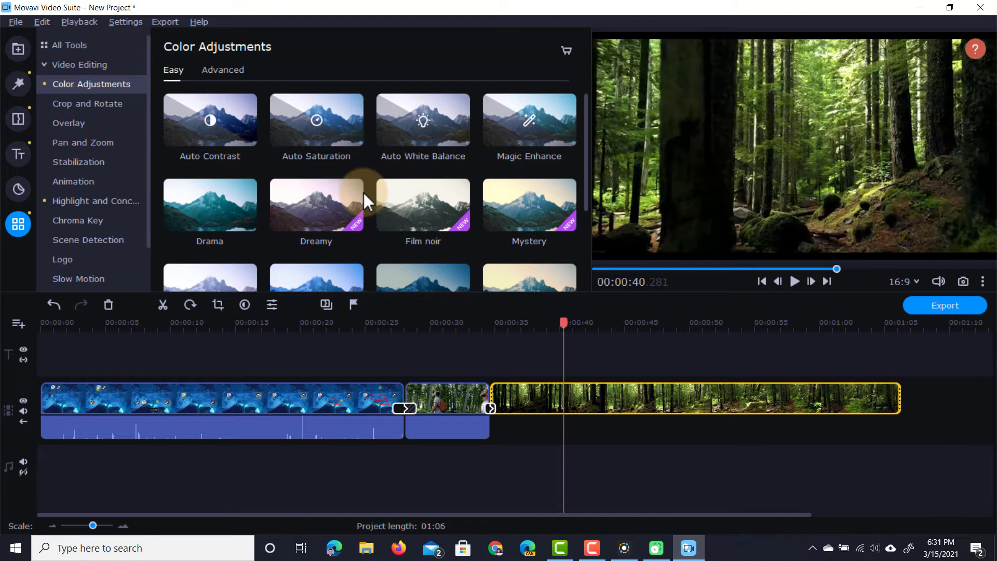
pyautogui.scroll(-3, 363, 193)
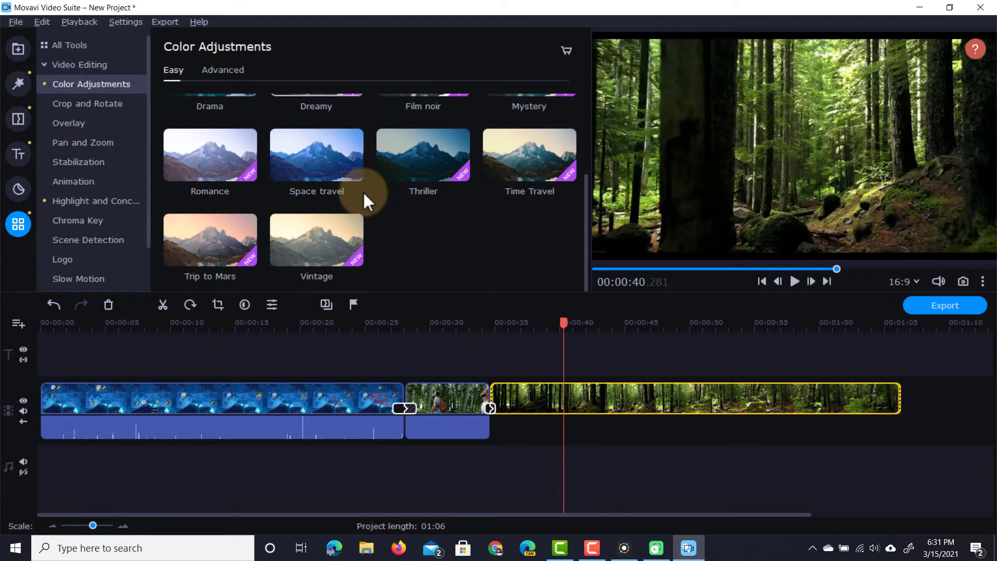
pyautogui.moveTo(309, 242); pyautogui.dragTo(575, 395)
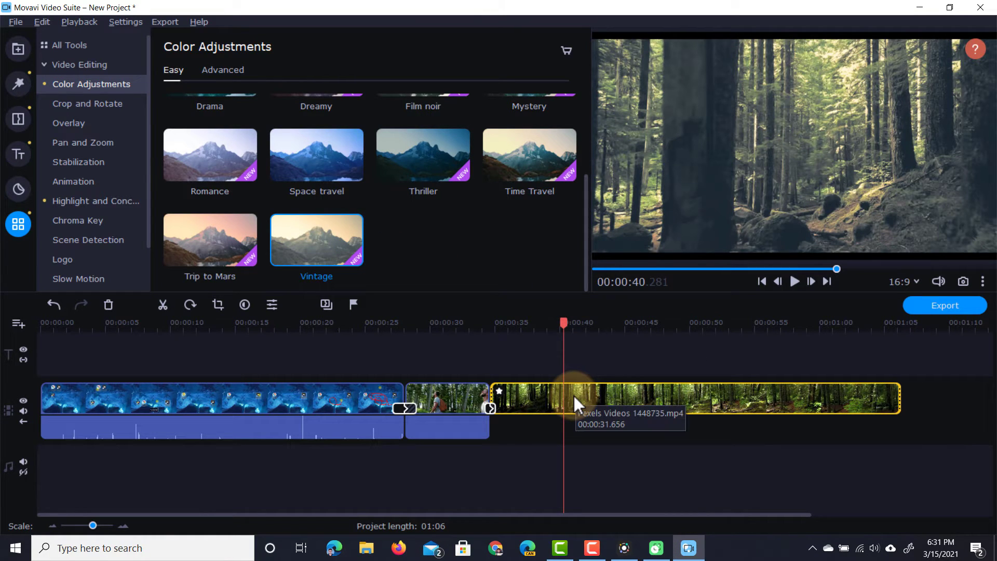
pyautogui.press('space')
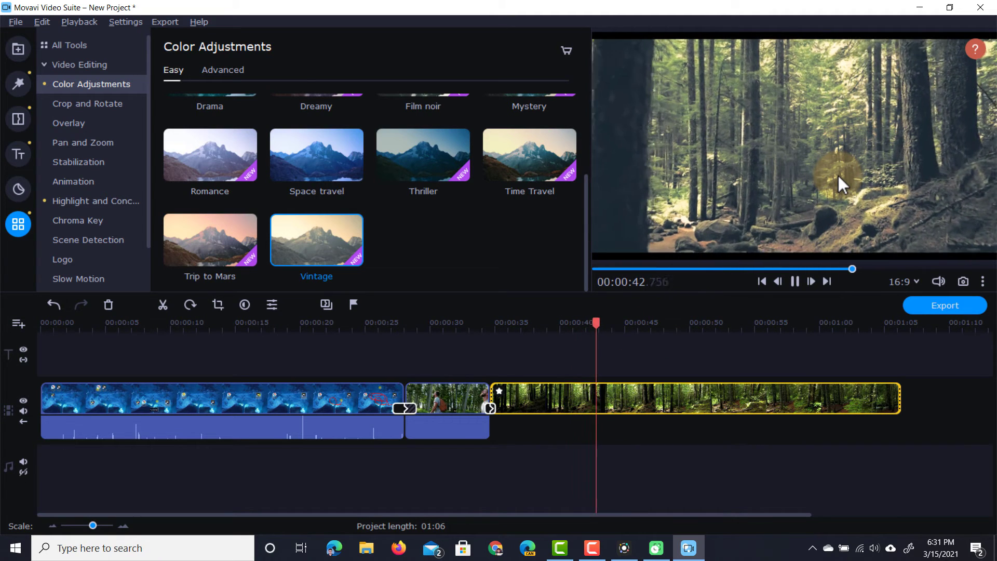
pyautogui.hotkey('ctrl', 'z')
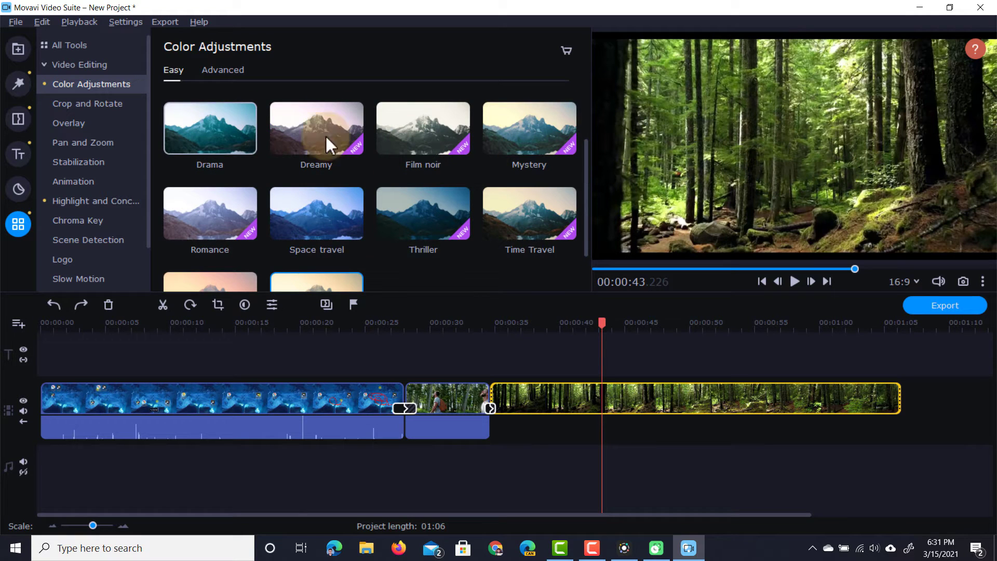
# Apply the Drama color adjustment to the last forest clip and play a few seconds of it
pyautogui.moveTo(213, 128); pyautogui.dragTo(563, 394)
pyautogui.press('space')
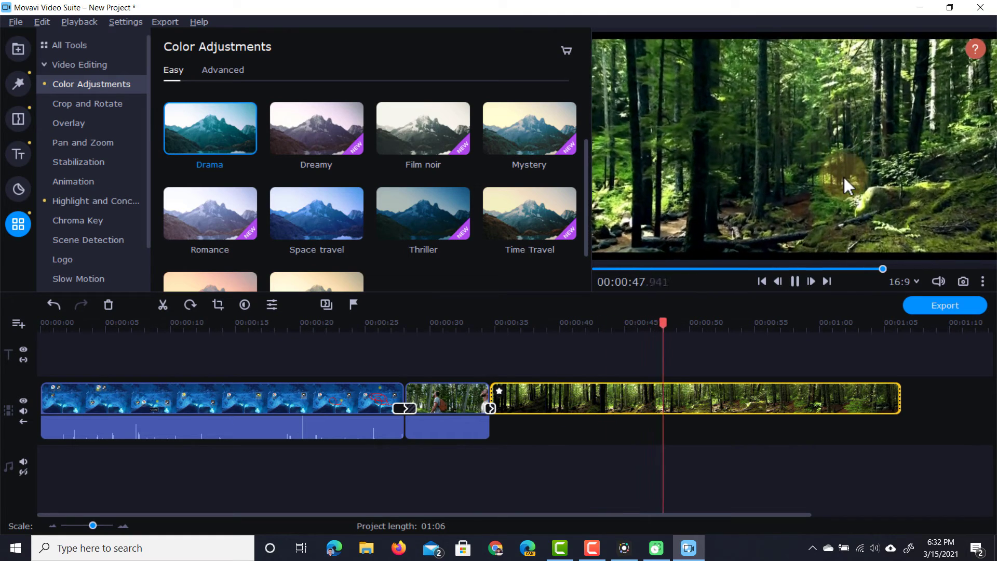
pyautogui.press('space')
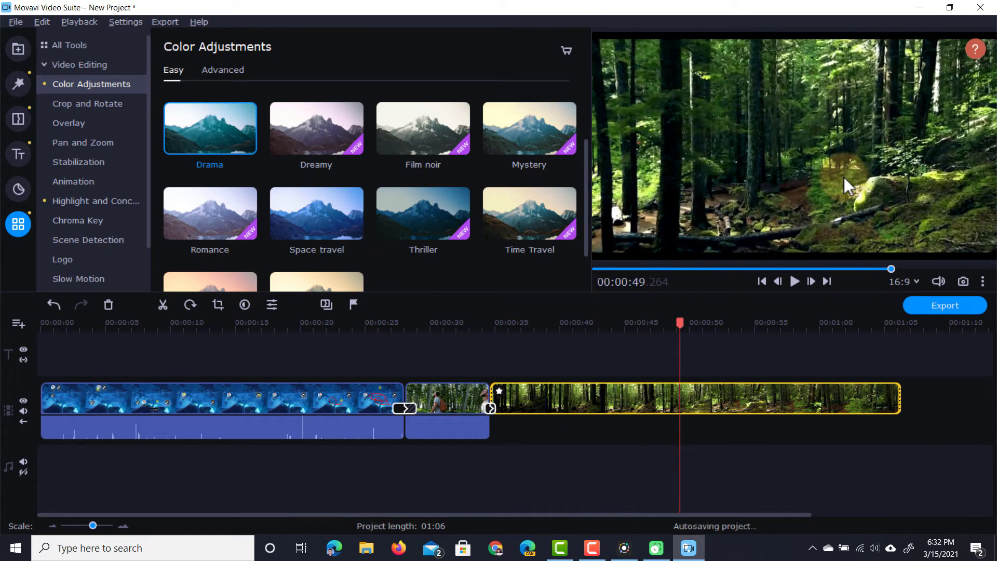
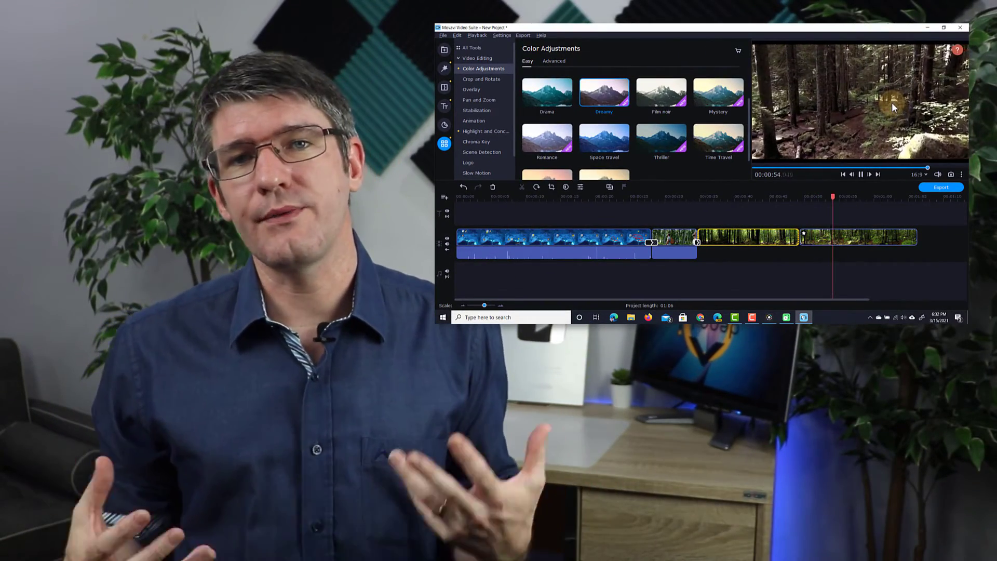
# Stop the preview, open the export settings for saving the project as a video, and title the file My Edit
pyautogui.press('space')
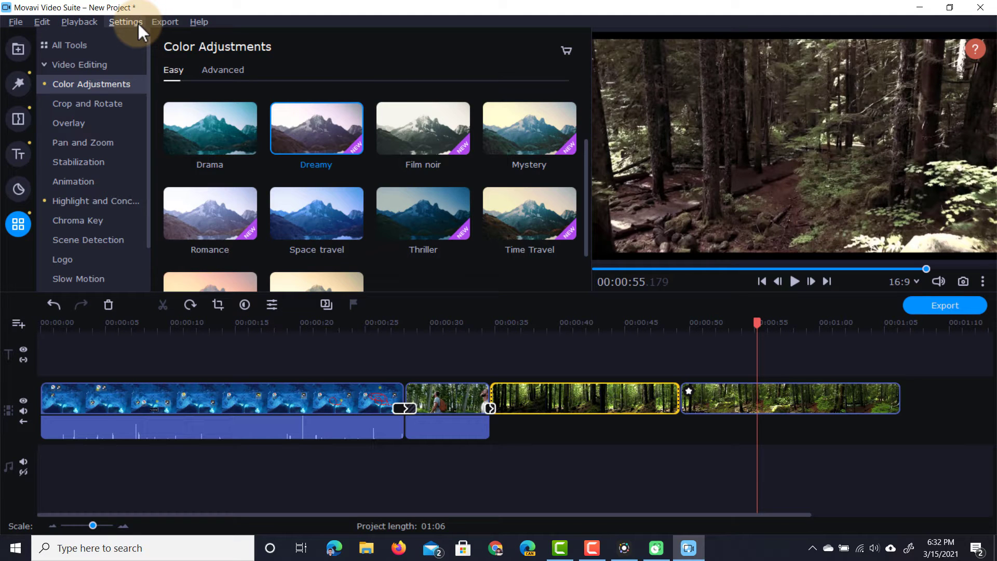
pyautogui.click(166, 22)
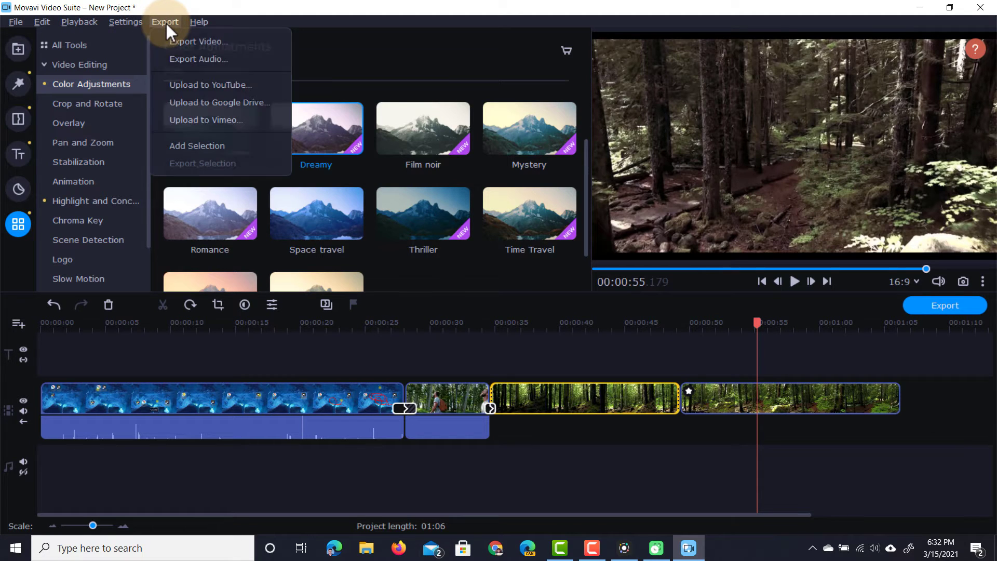
pyautogui.click(236, 43)
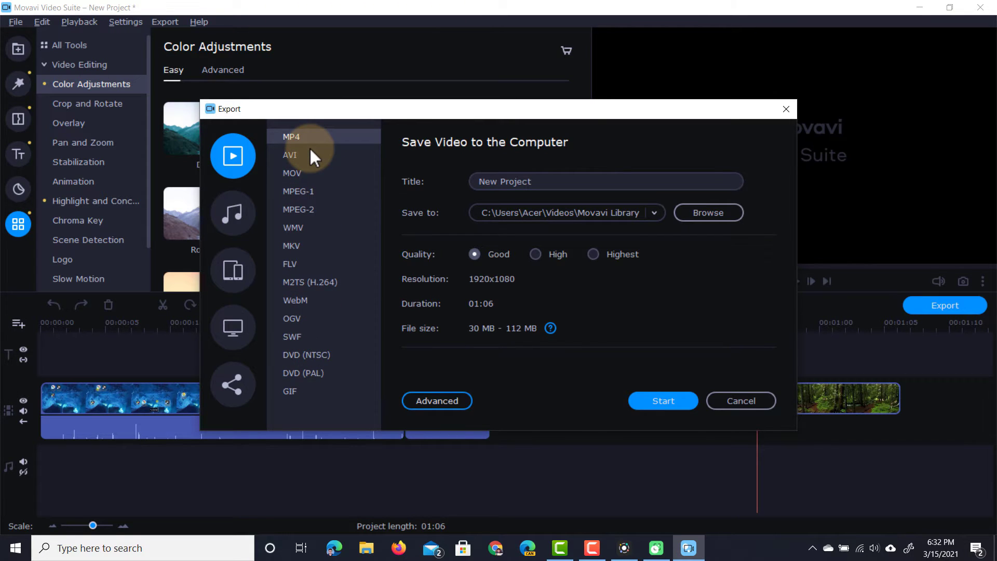
pyautogui.click(566, 181)
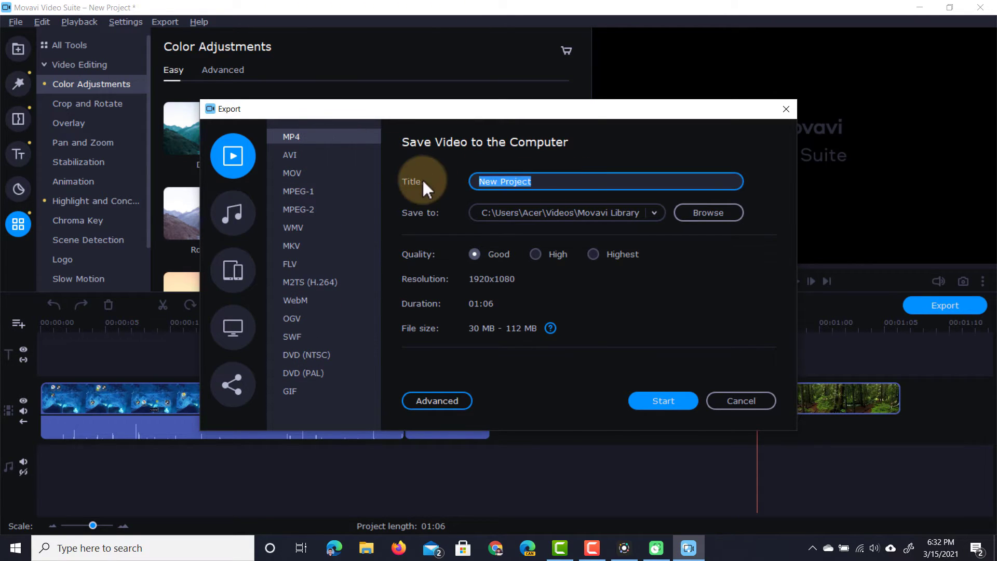
pyautogui.write('My Edit')
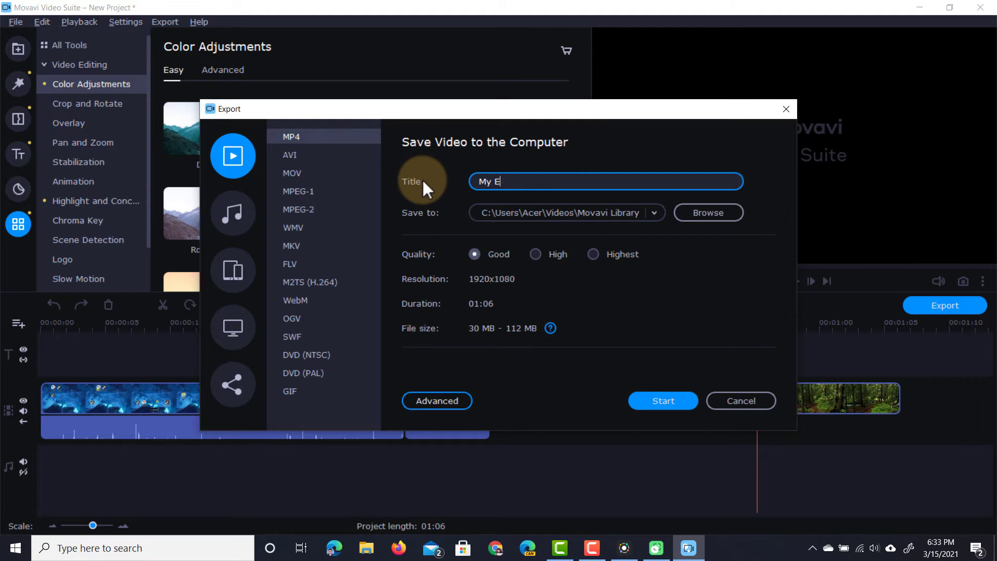
# Set the export destination to the Desktop folder and the quality to Highest, and start the MP4 export
pyautogui.click(707, 213)
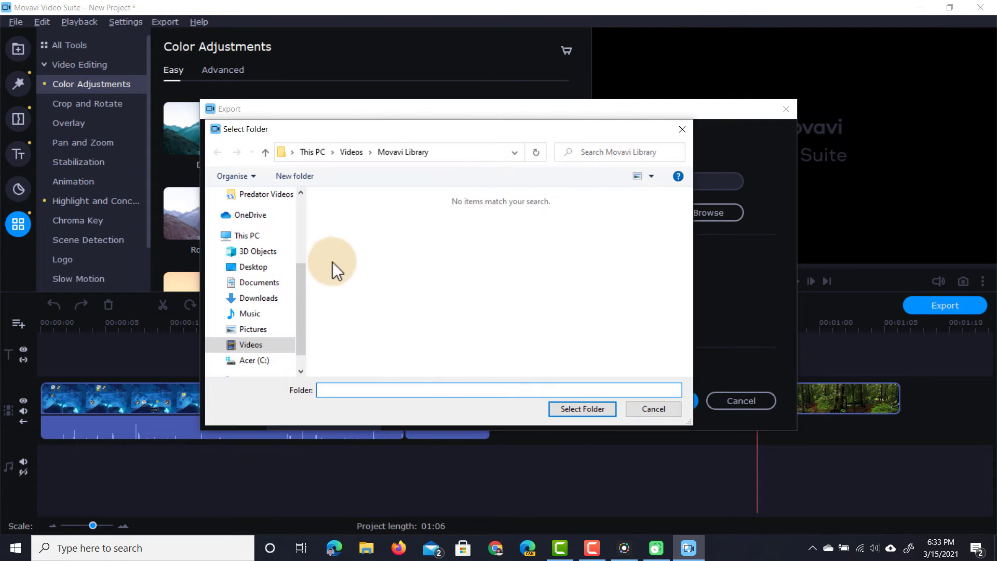
pyautogui.click(253, 267)
pyautogui.click(569, 408)
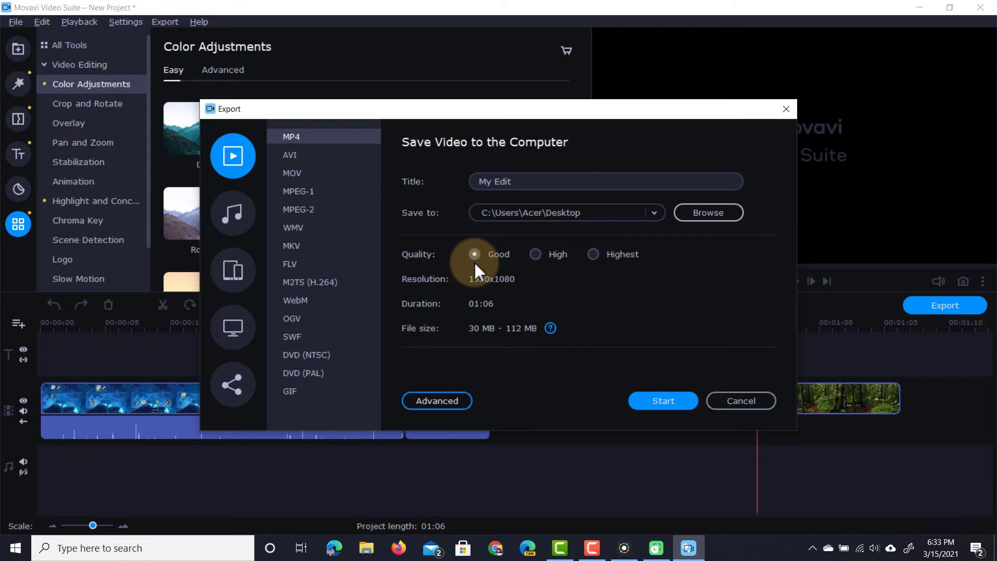
pyautogui.click(600, 256)
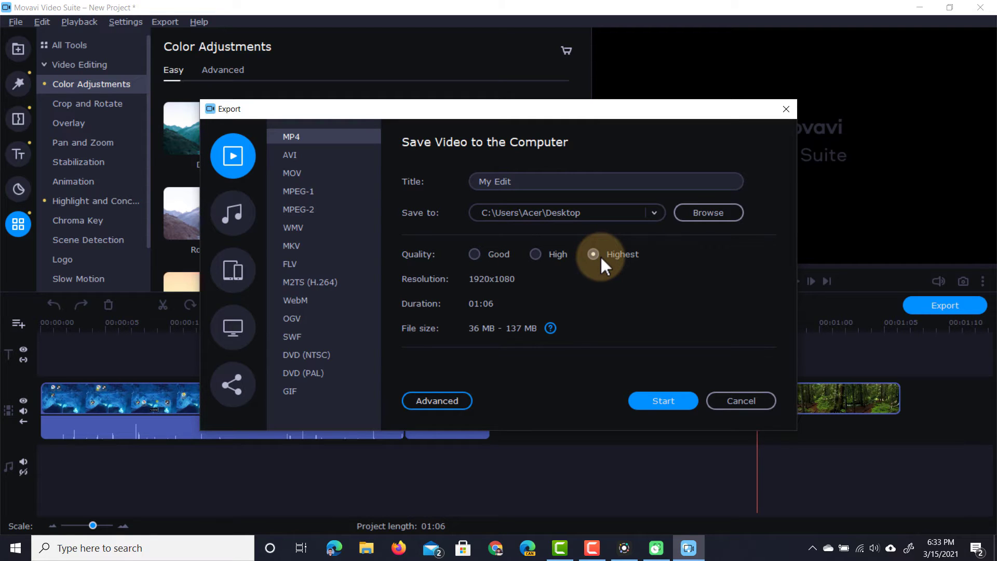
pyautogui.click(677, 400)
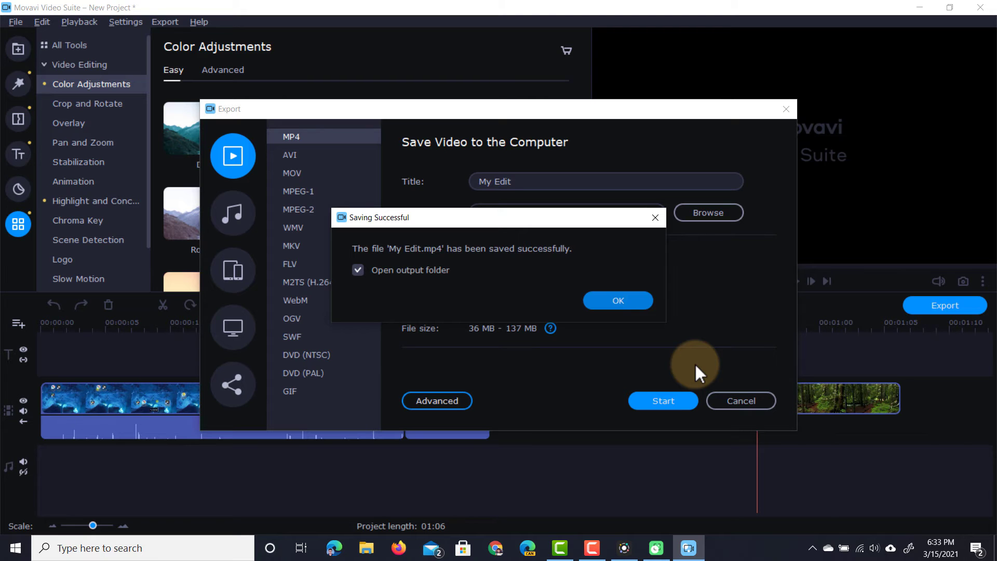
# Dismiss the export confirmation, close the video editor without saving the project, and close the screen recorder
pyautogui.click(657, 217)
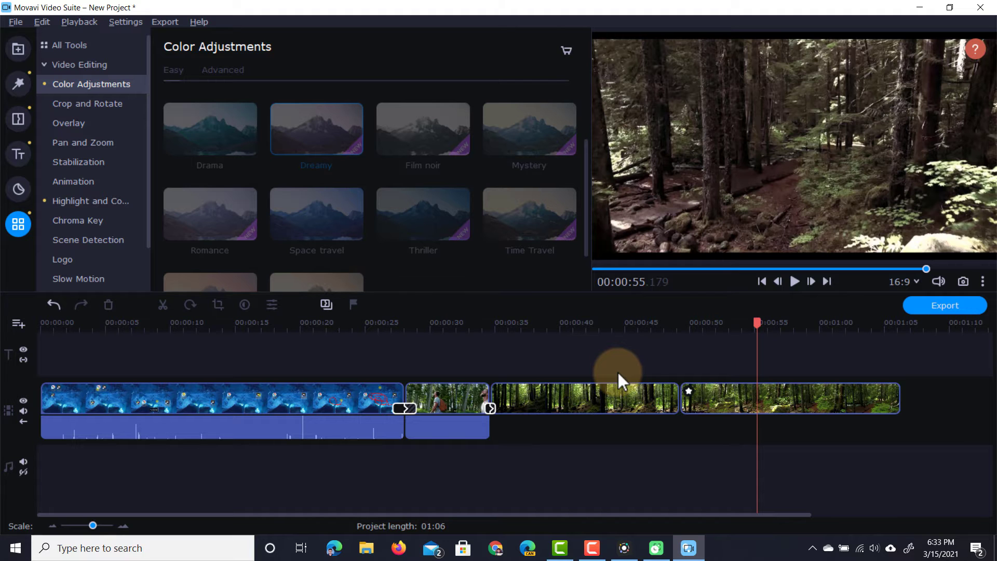
pyautogui.click(980, 8)
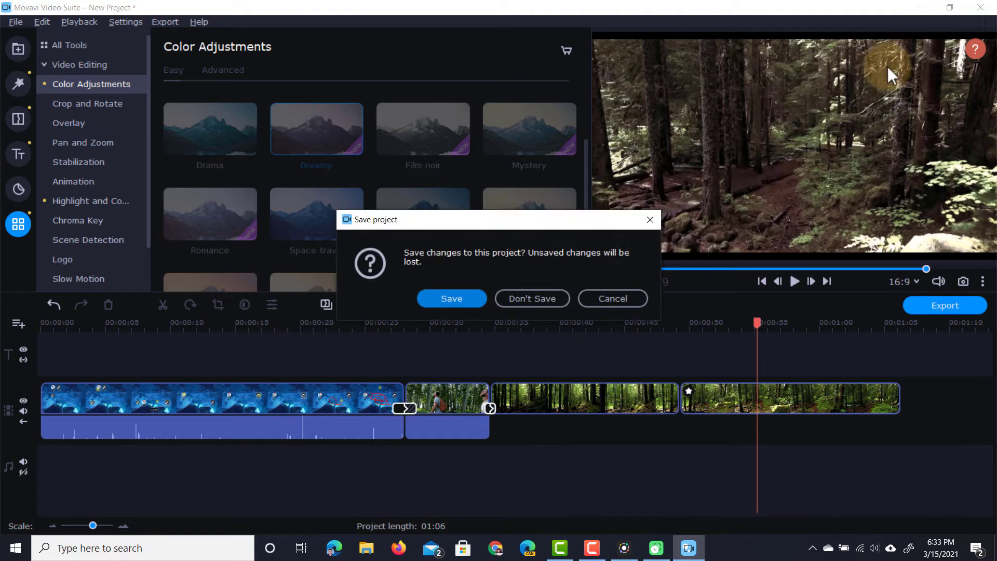
pyautogui.click(535, 298)
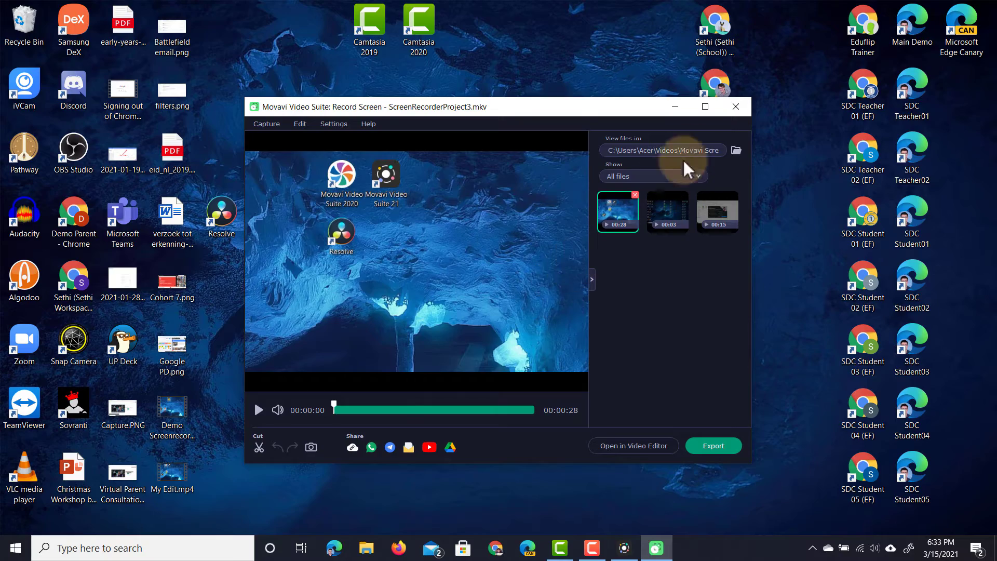
pyautogui.click(738, 110)
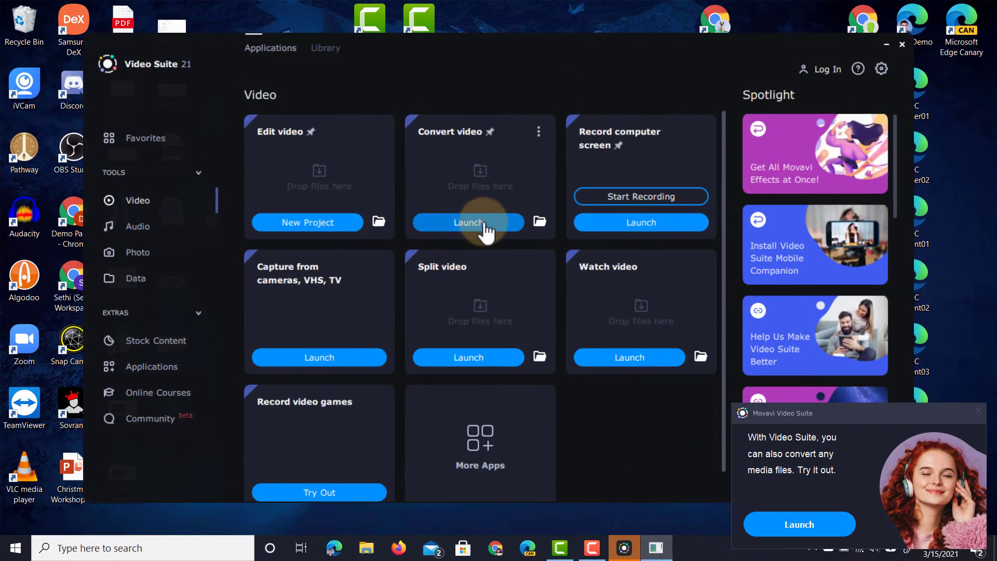
# Launch the video converter from the Video Suite launcher, add My Edit.mp4 from the desktop, and maximize the converter window
pyautogui.click(485, 224)
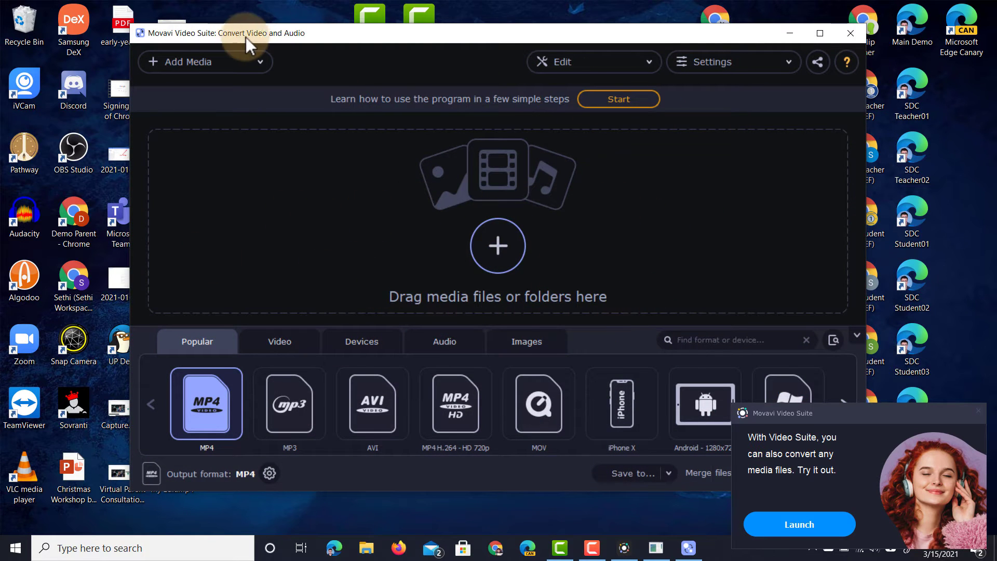
pyautogui.moveTo(231, 39); pyautogui.dragTo(301, 27)
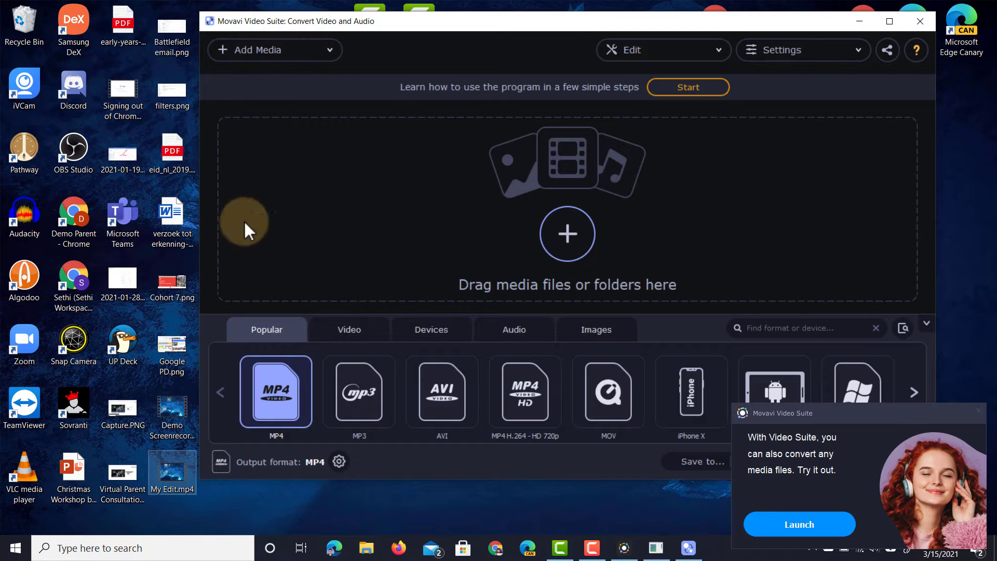
pyautogui.moveTo(170, 473); pyautogui.dragTo(431, 196)
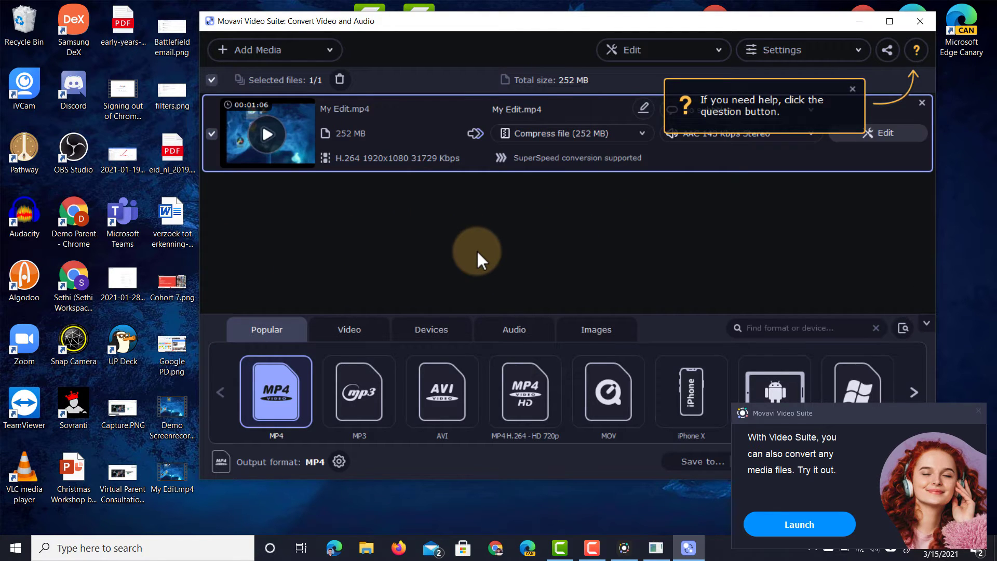
pyautogui.press('super+Up')
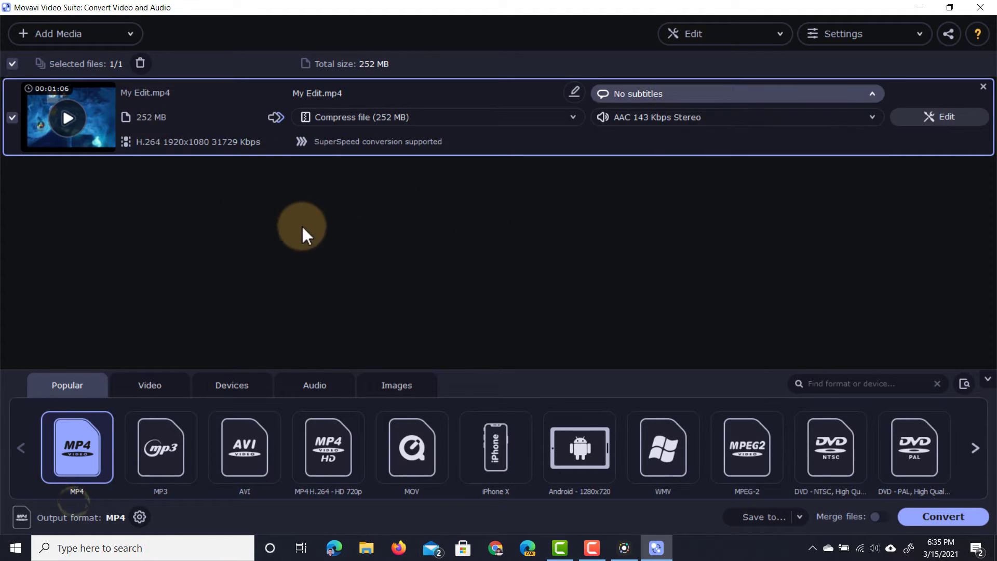
# Check the subtitle options of My Edit.mp4 without changing them, and convert the file to MOV
pyautogui.click(636, 99)
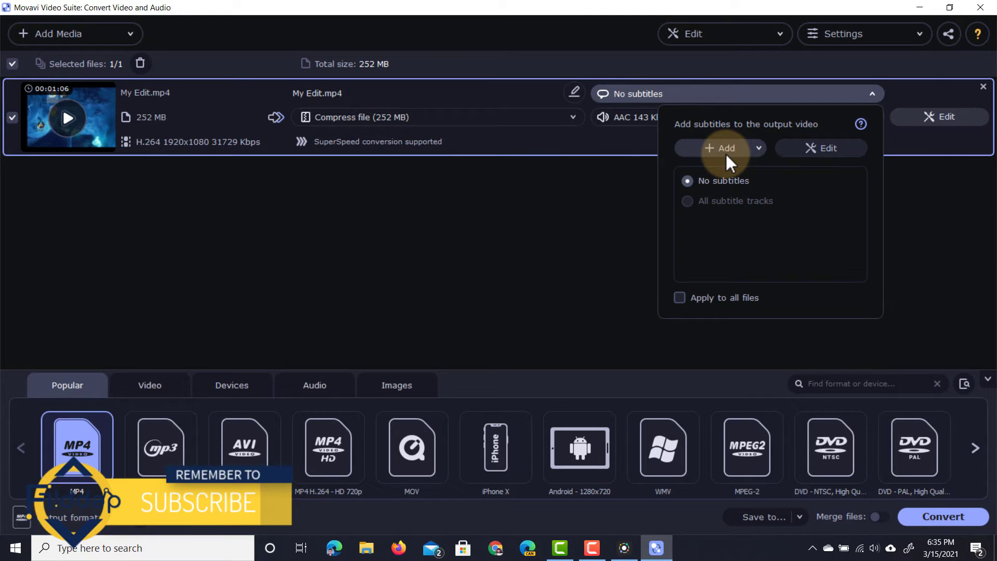
pyautogui.click(512, 191)
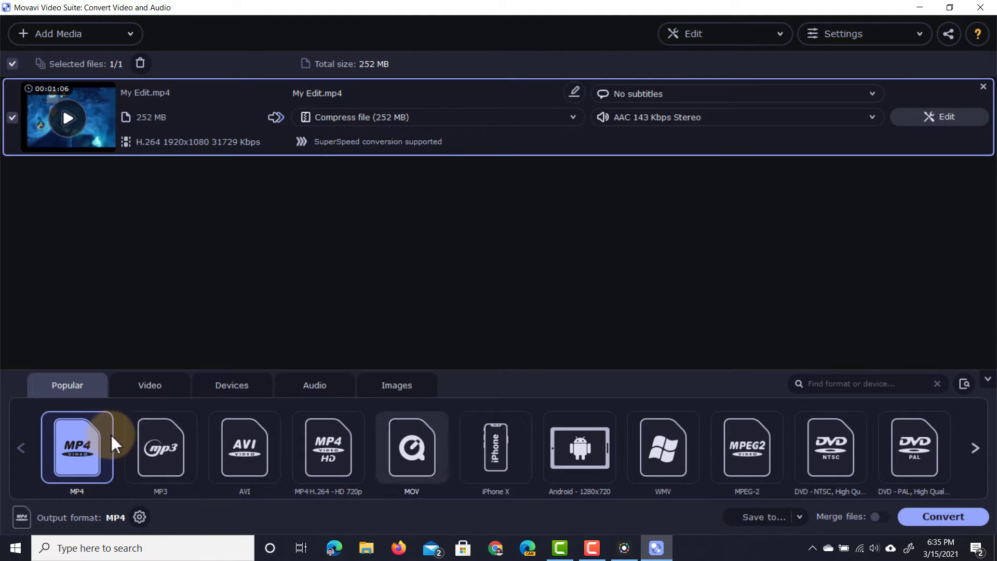
pyautogui.click(416, 453)
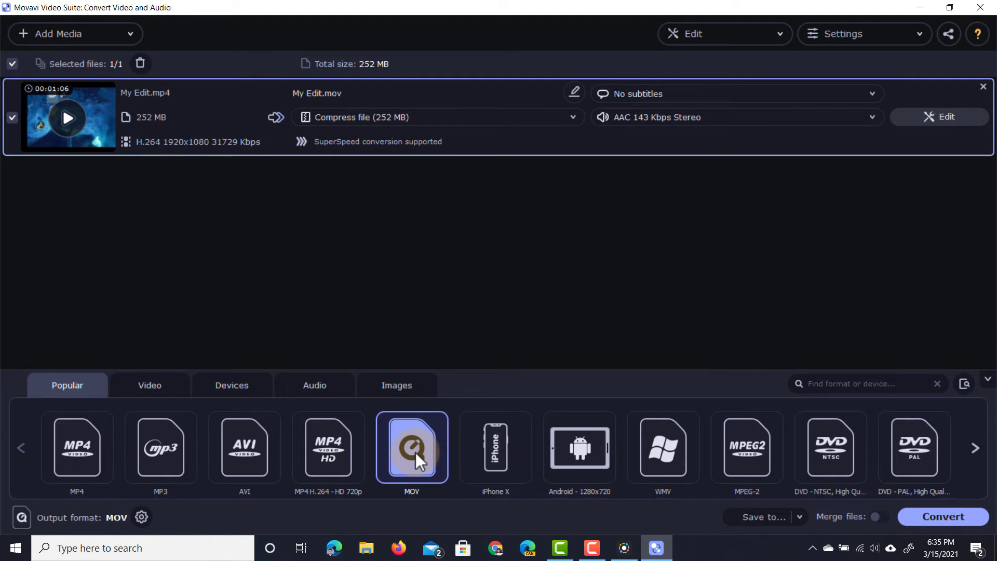
pyautogui.click(943, 516)
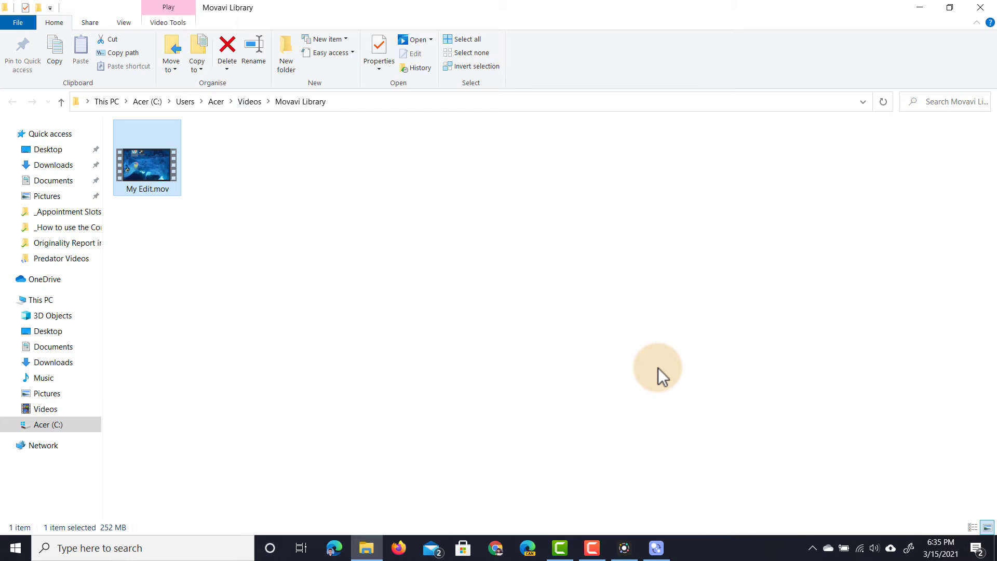
# Play the converted My Edit.mov from the Movavi Library folder and skip ahead in it
pyautogui.doubleClick(152, 178)
pyautogui.click(519, 453)
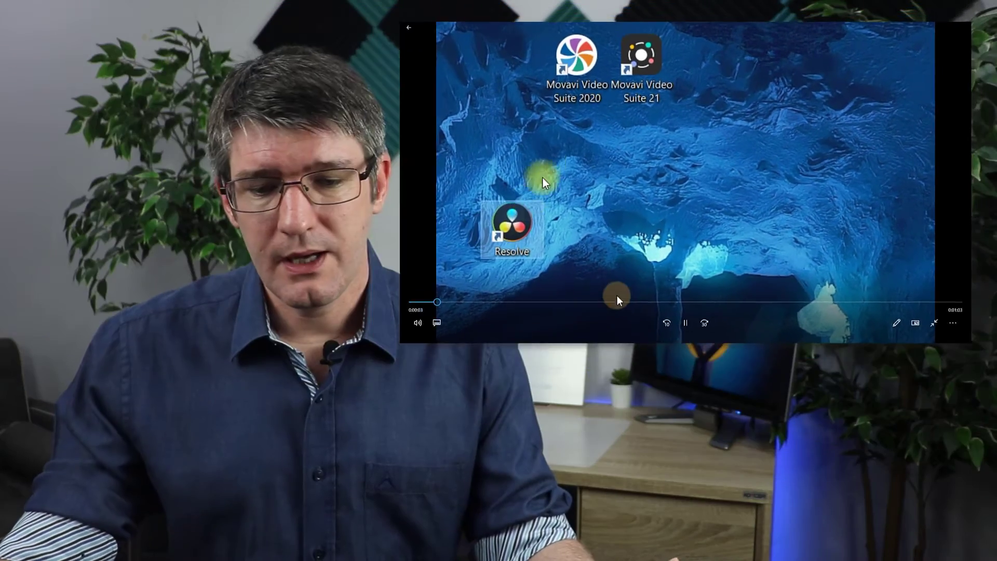
pyautogui.click(797, 302)
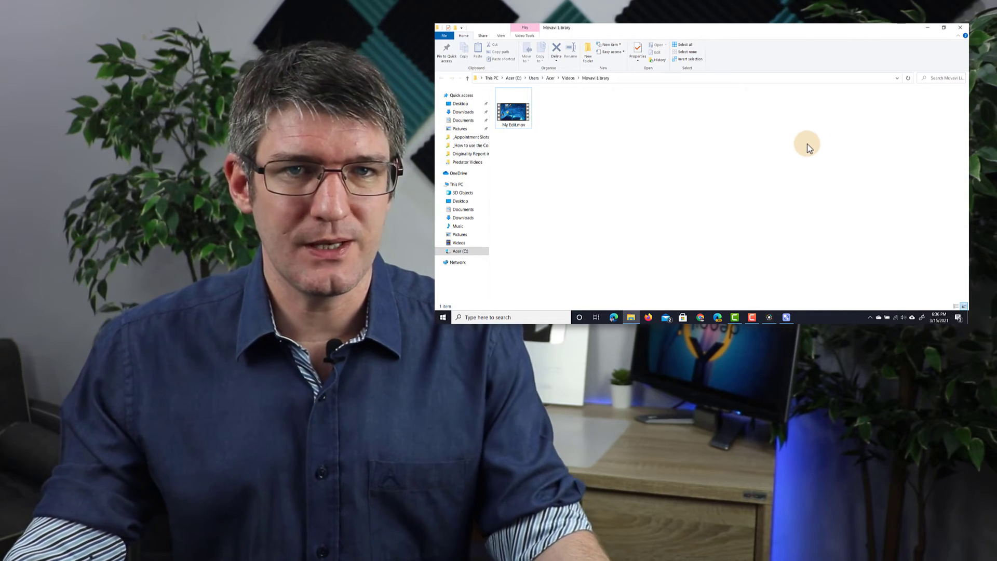
# Close the Movavi Library folder and the converter, and show the Audio tools in the Video Suite launcher
pyautogui.click(959, 27)
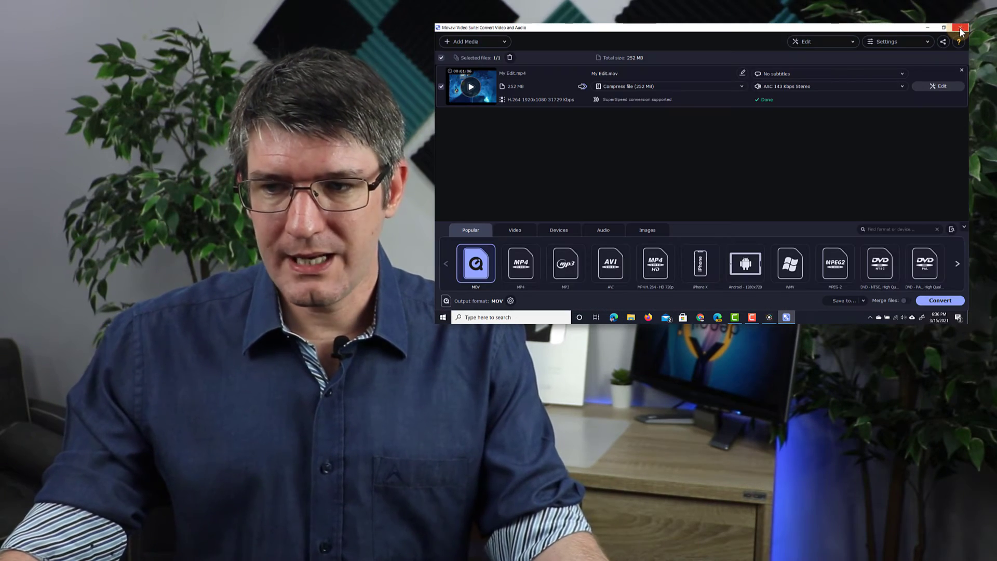
pyautogui.click(960, 27)
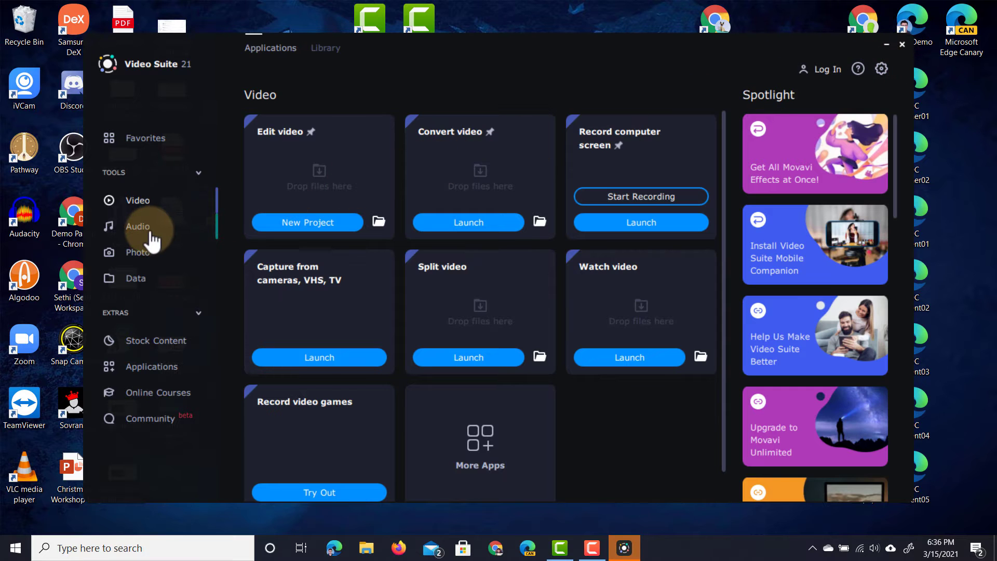
pyautogui.click(170, 225)
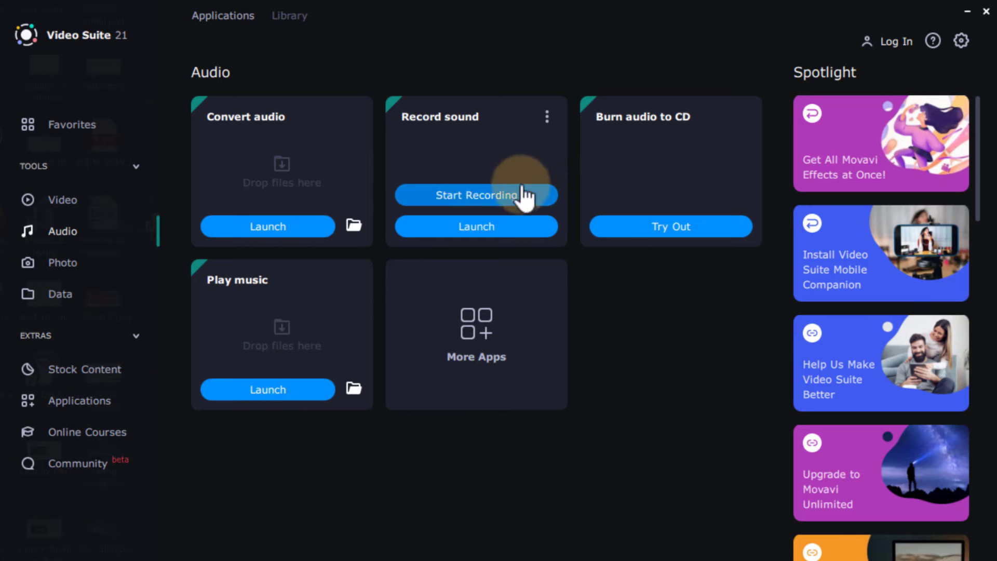
# Launch the sound recorder, capture a short clip from the Microphone Array, and select the saved Audio.mp3 in the Movavi Library folder
pyautogui.click(483, 229)
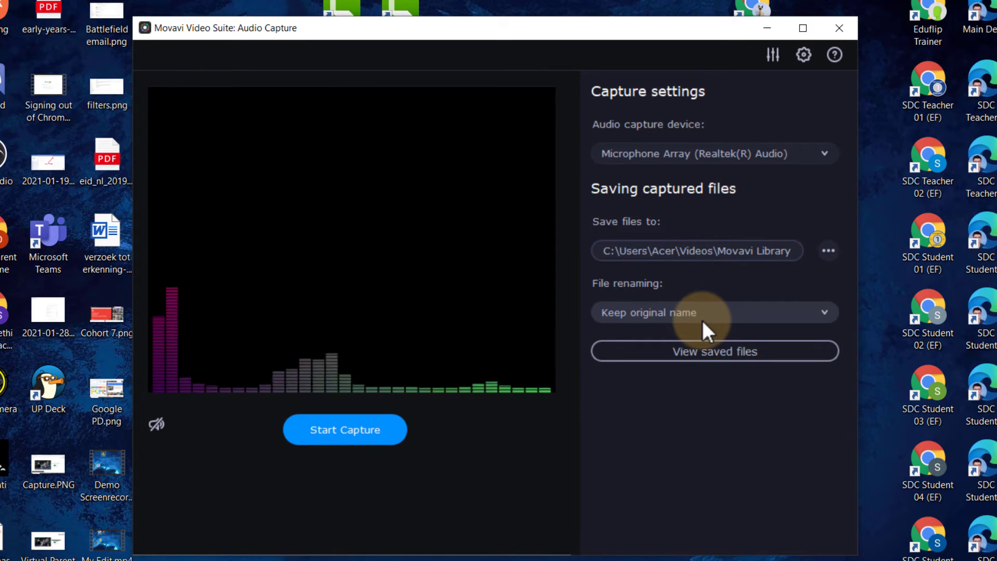
pyautogui.click(341, 434)
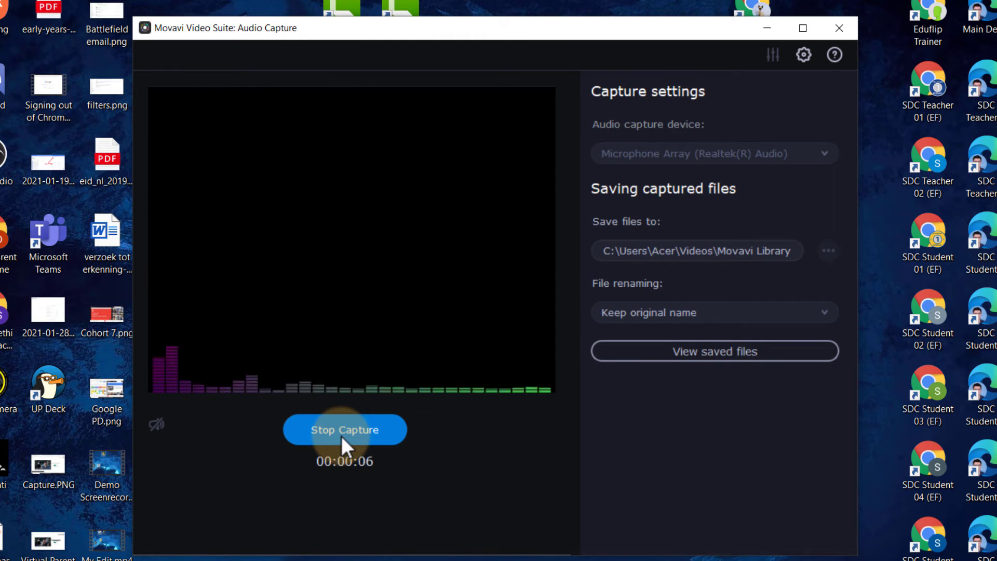
pyautogui.click(341, 435)
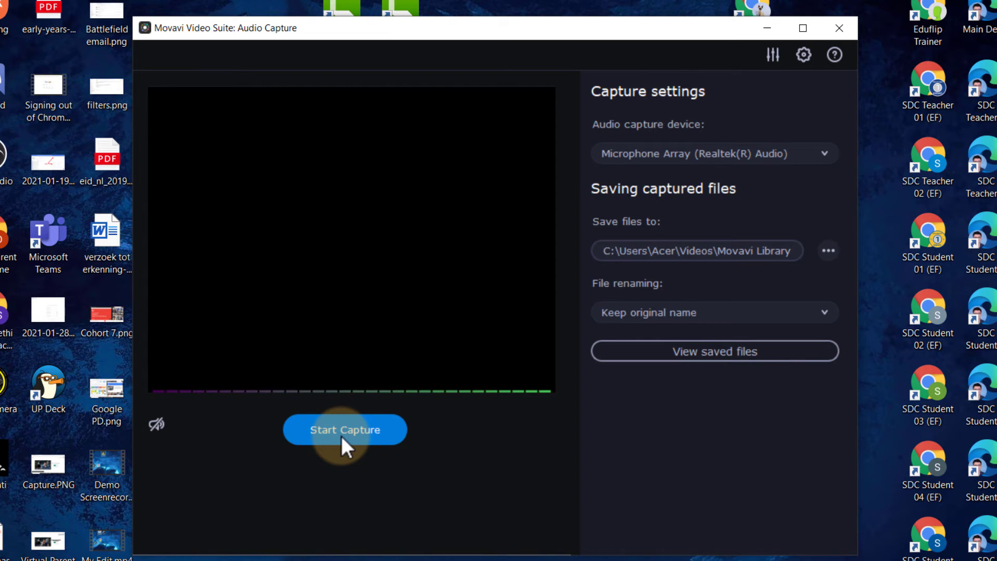
pyautogui.click(715, 358)
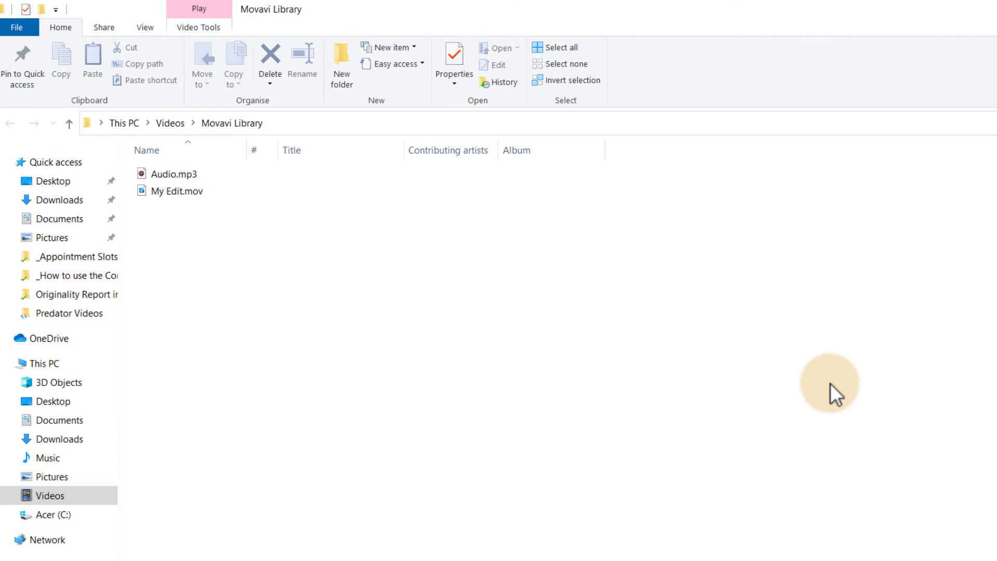
pyautogui.click(152, 174)
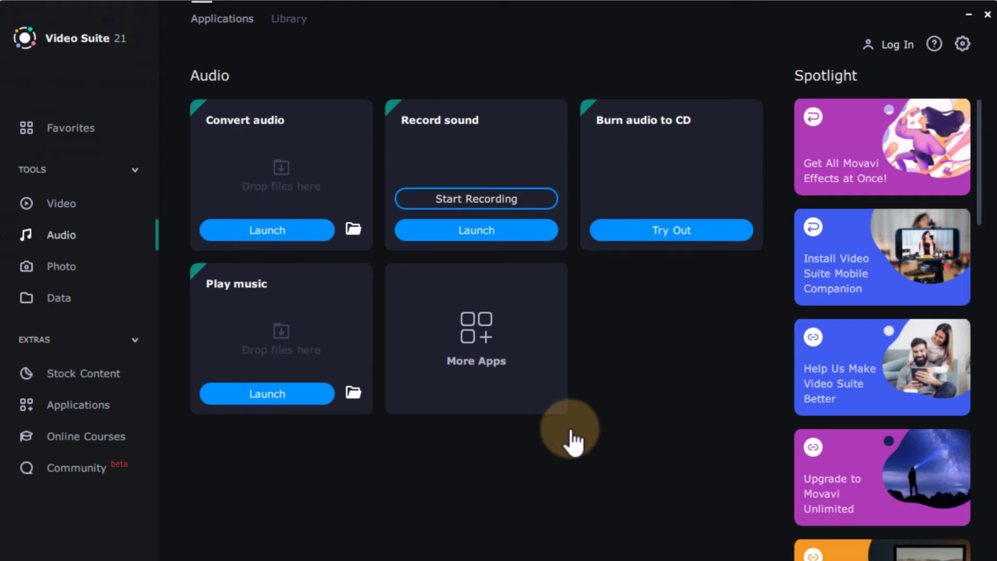
# Launch the audio converter from the Video Suite launcher and add Audio.mp3 from the Movavi Library folder
pyautogui.click(266, 231)
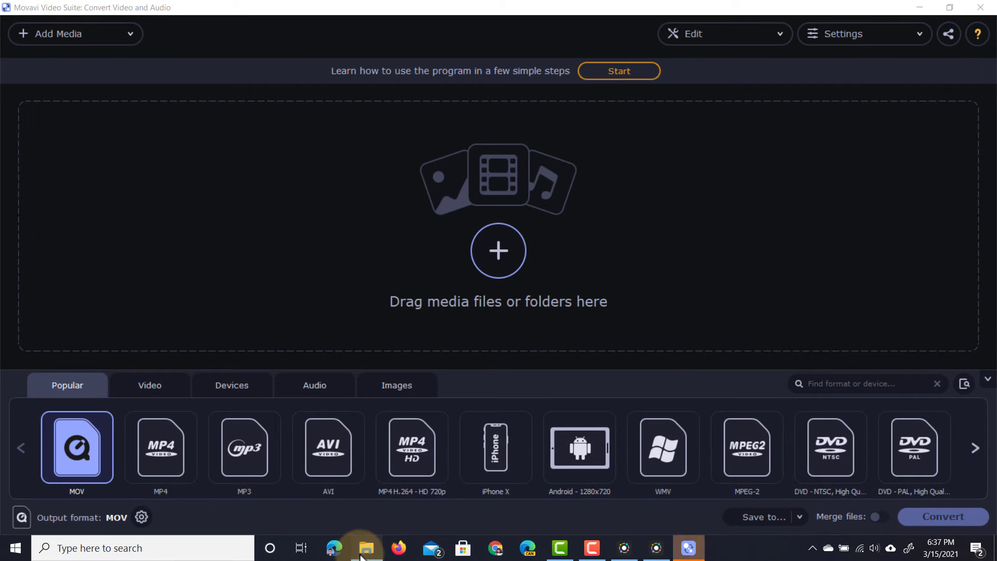
pyautogui.click(365, 550)
pyautogui.moveTo(161, 145); pyautogui.dragTo(222, 214)
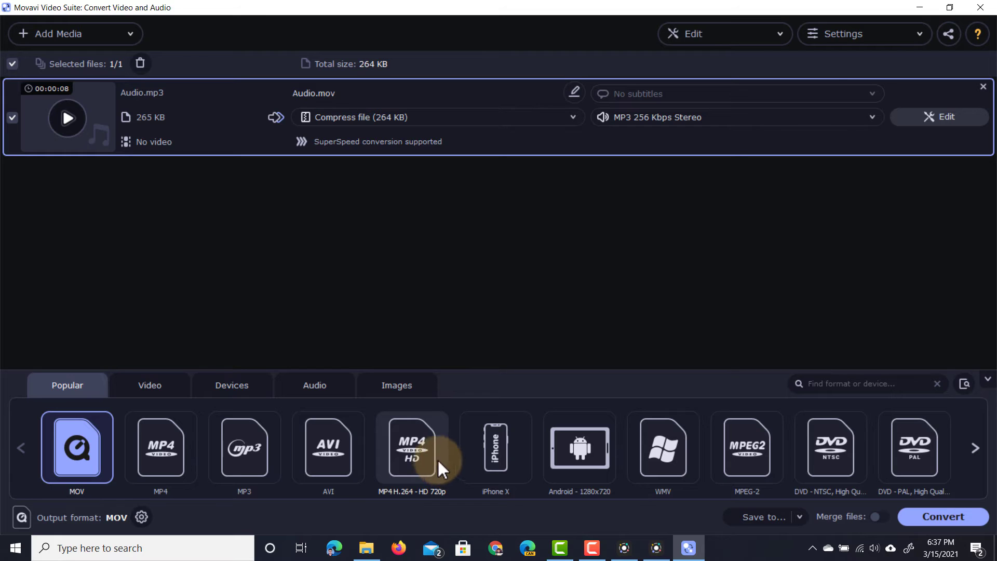
# Convert Audio.mp3 to the WMA - 256 kbps audio format
pyautogui.click(328, 384)
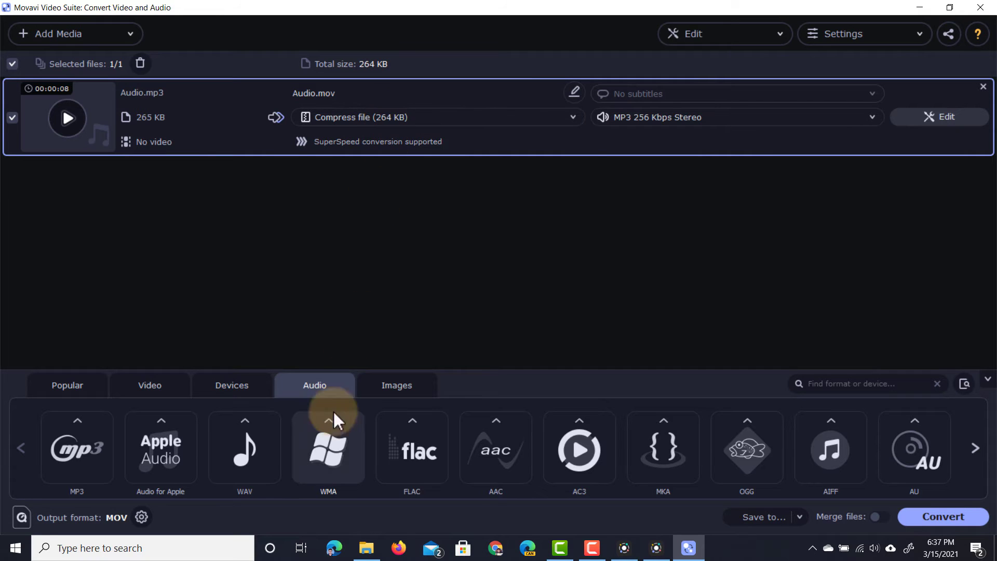
pyautogui.click(327, 448)
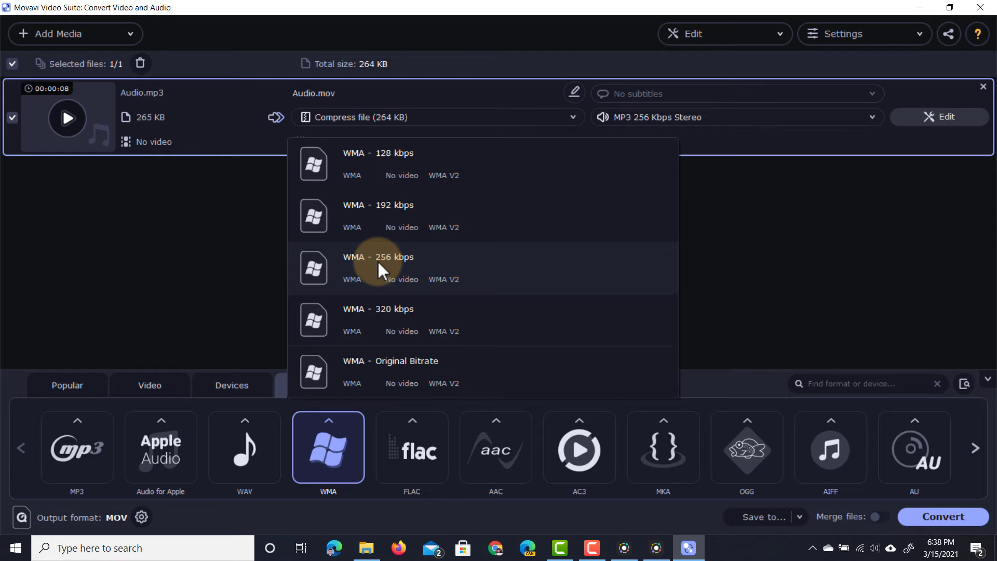
pyautogui.click(402, 263)
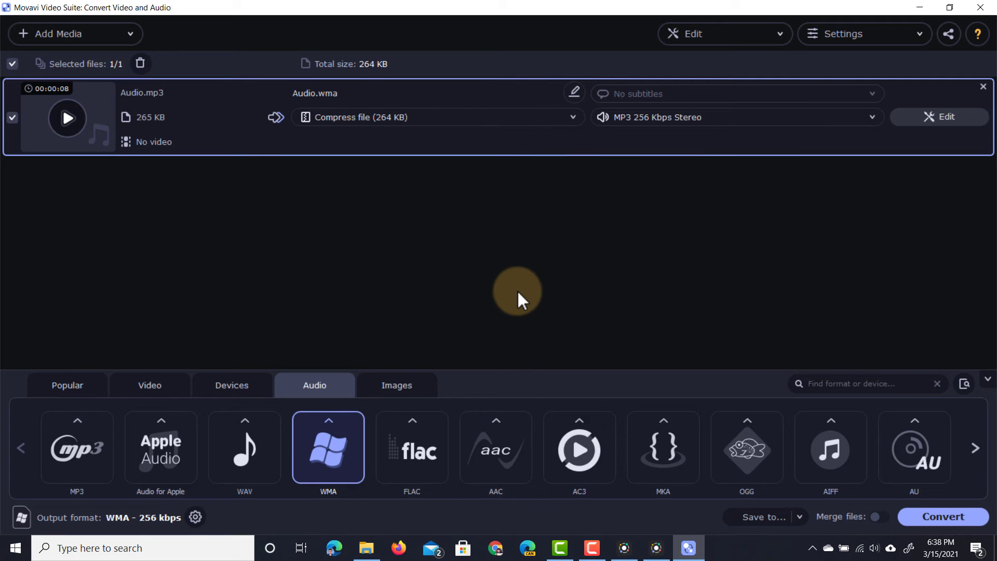
pyautogui.click(927, 514)
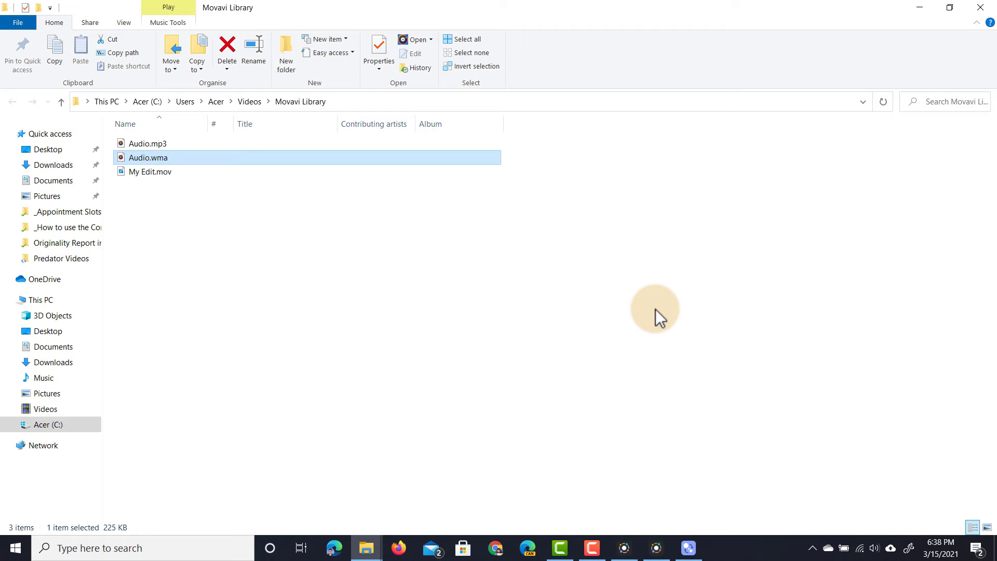
# Play the converted Audio.wma in Groove Music and close the player
pyautogui.doubleClick(147, 158)
pyautogui.click(559, 448)
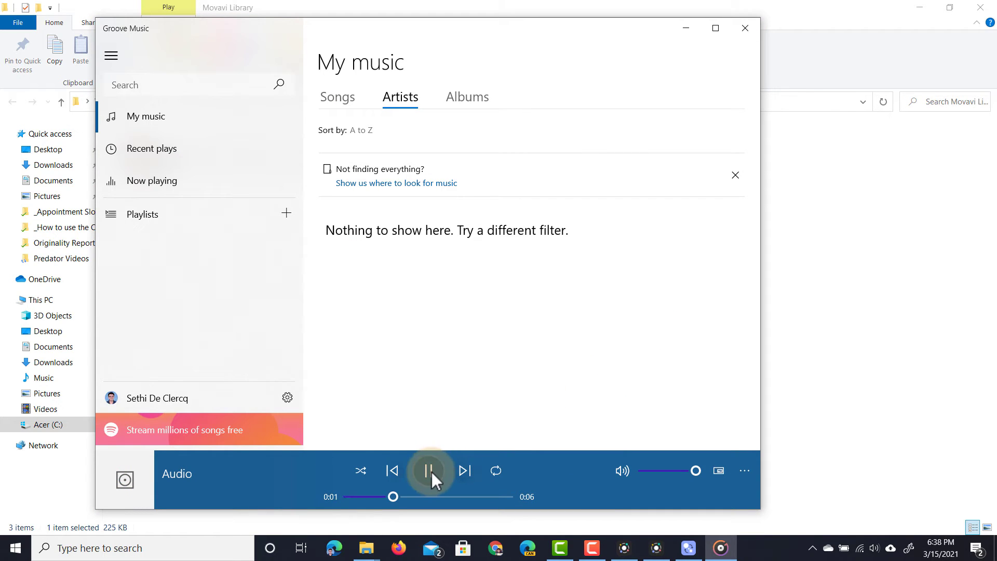
pyautogui.hotkey('alt', 'F4')
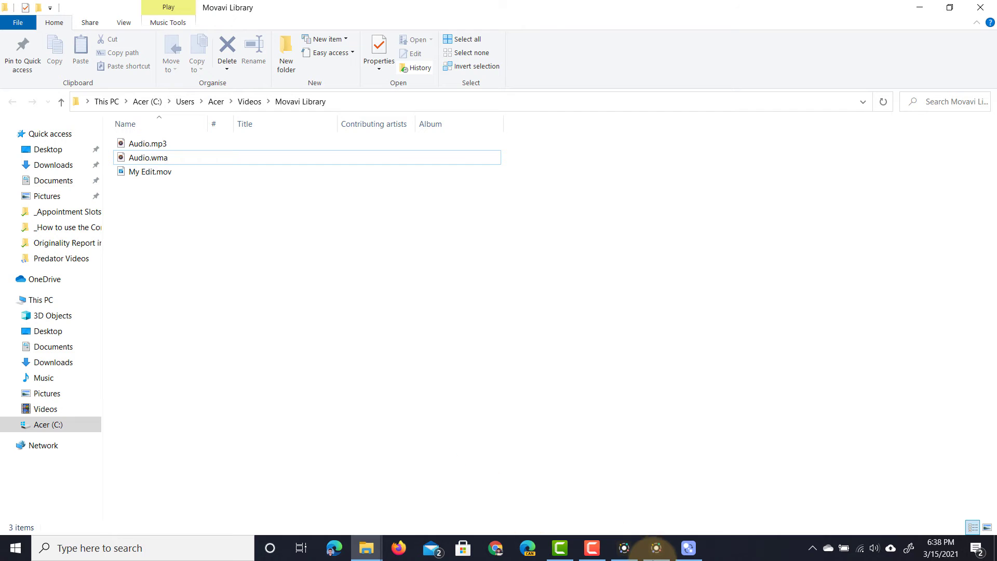
# Start a new slideshow project from the Photo tools of the Video Suite launcher and add three images to it
pyautogui.click(656, 548)
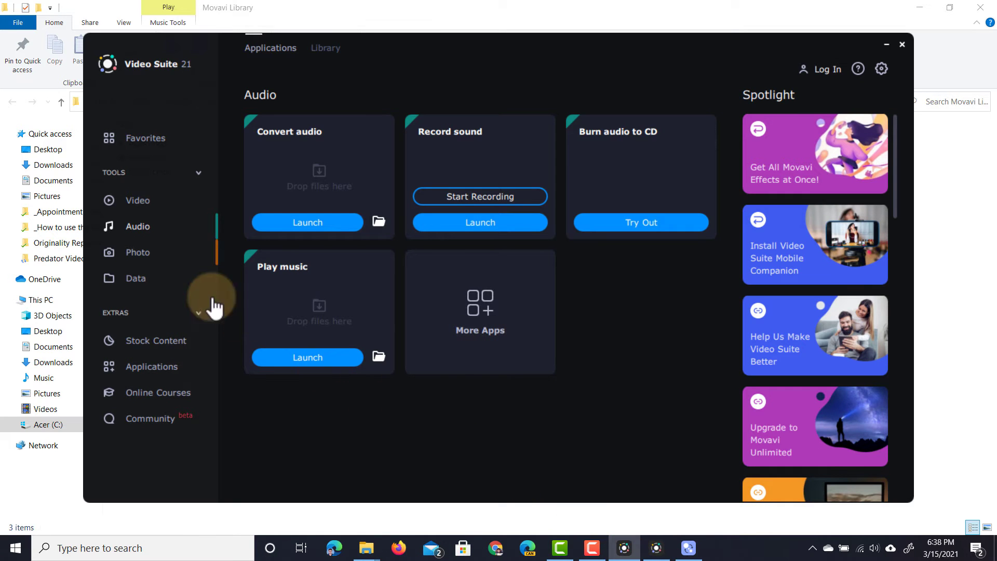
pyautogui.click(140, 260)
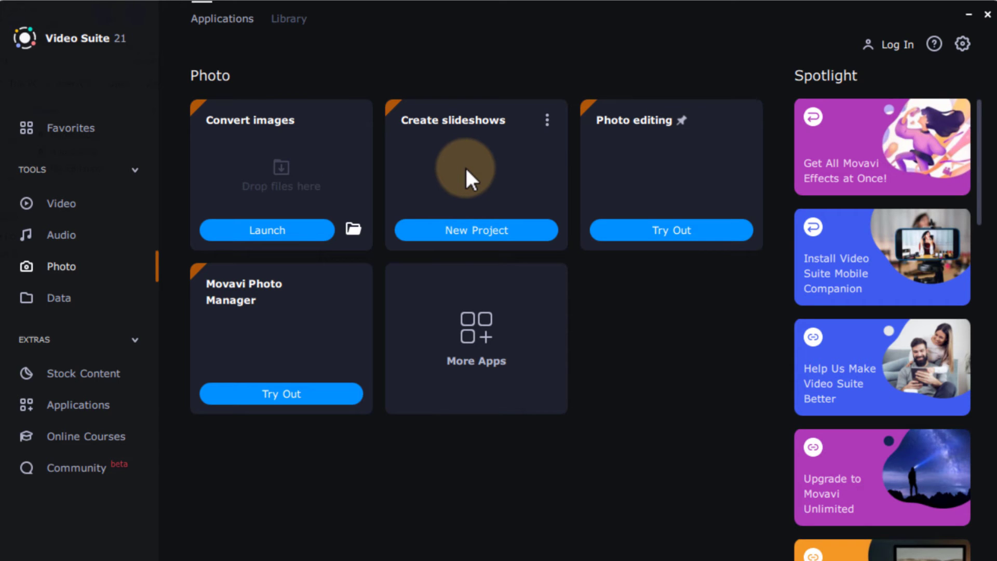
pyautogui.click(476, 241)
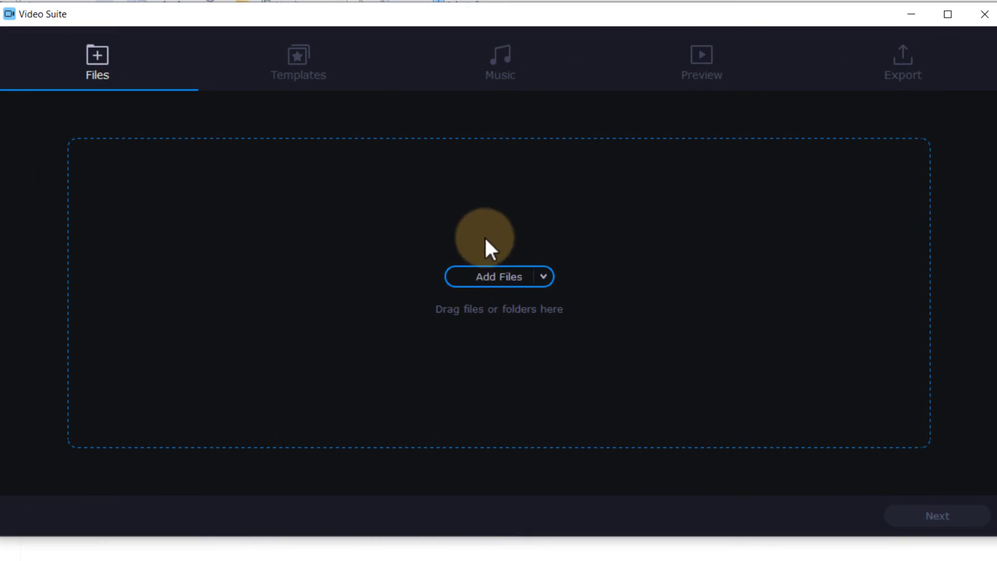
pyautogui.click(517, 282)
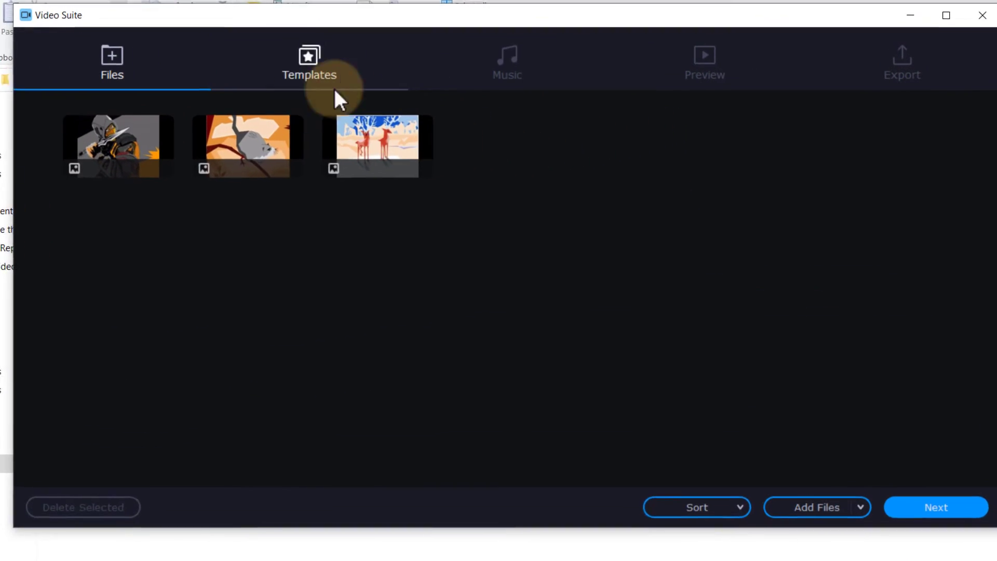
# Apply the Random transitions template to the slideshow and continue past the music selection to the preview without adding a track
pyautogui.click(602, 68)
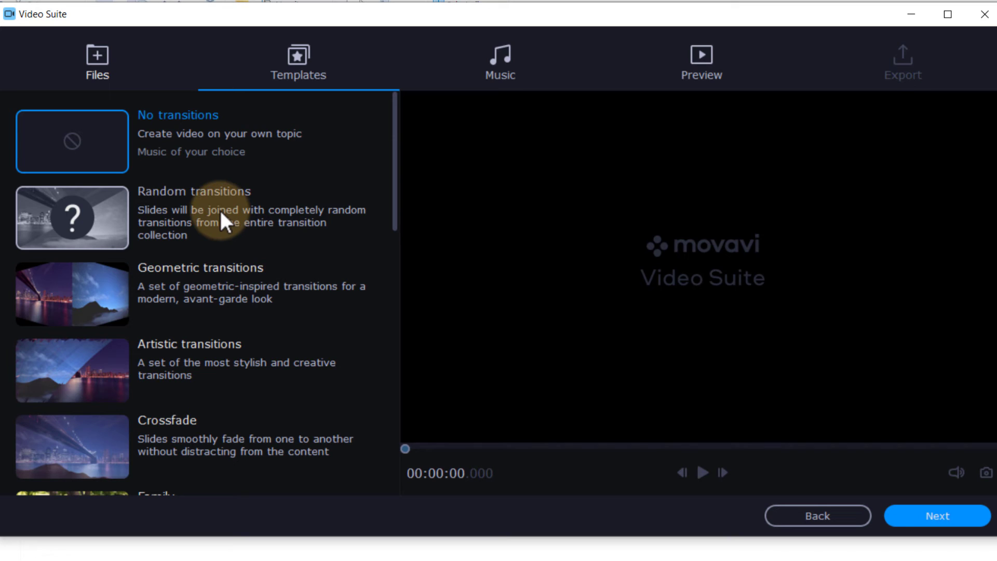
pyautogui.scroll(-1, 219, 208)
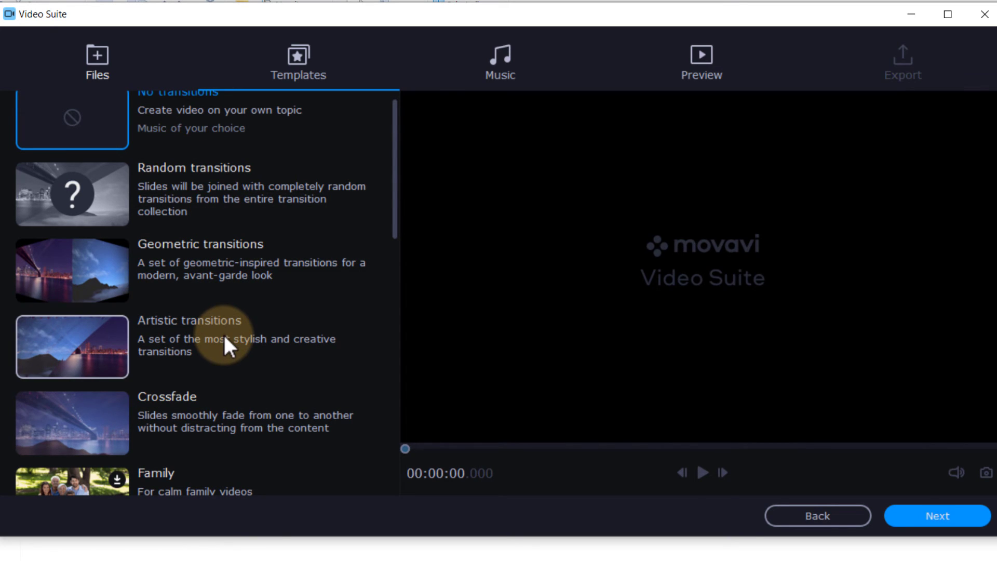
pyautogui.click(207, 193)
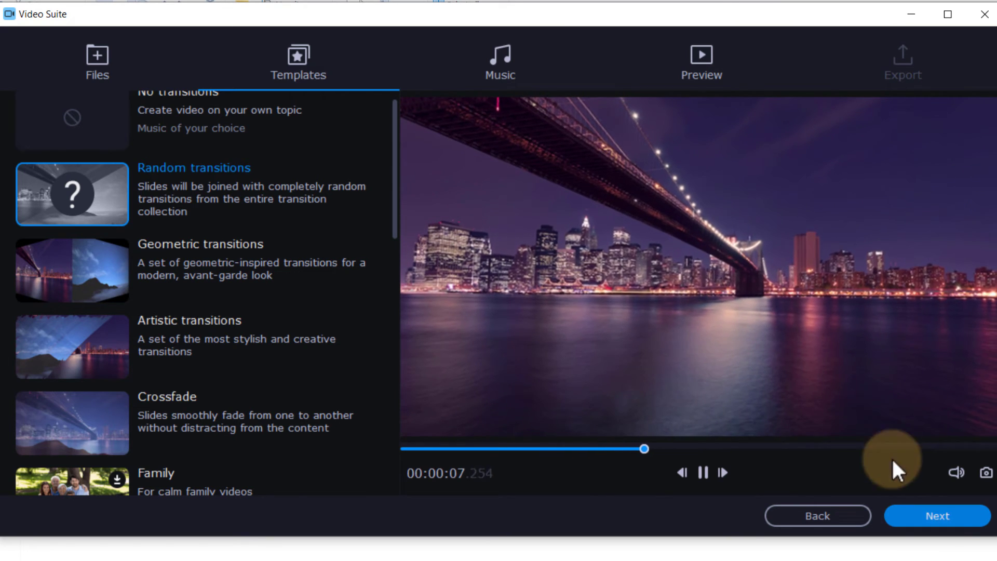
pyautogui.click(943, 517)
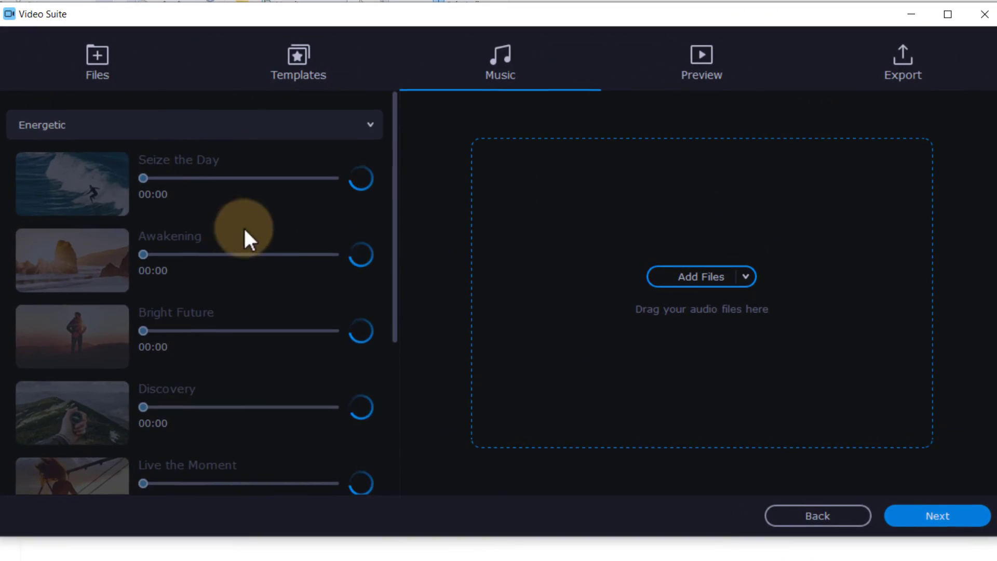
pyautogui.click(928, 395)
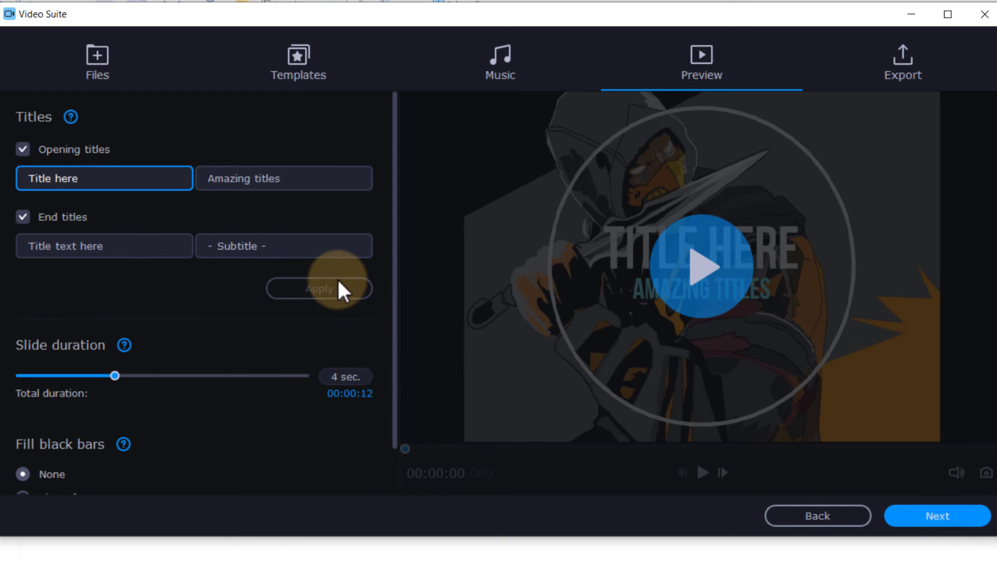
# Set the opening titles to "Demo" and "Work by", the end titles to "Thank you" and the author's name, apply them, and play the preview
pyautogui.moveTo(104, 177); pyautogui.dragTo(8, 179)
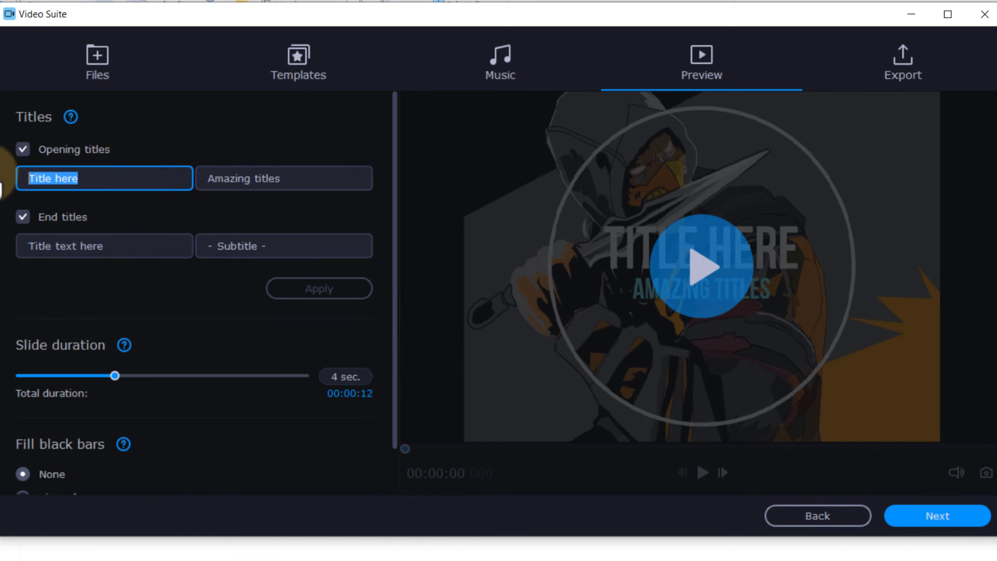
pyautogui.write('Demo')
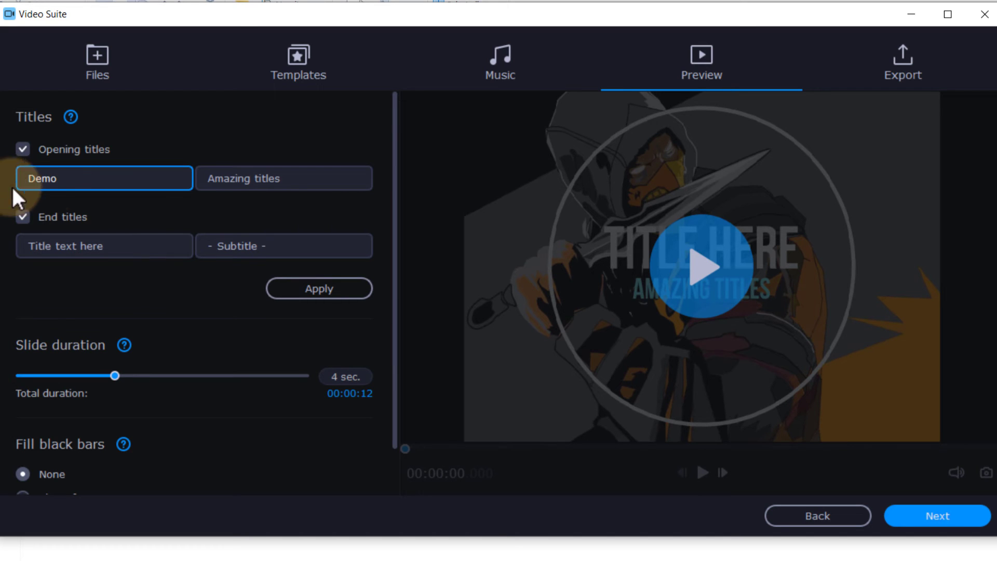
pyautogui.moveTo(122, 244); pyautogui.dragTo(32, 247)
pyautogui.write('Thank you')
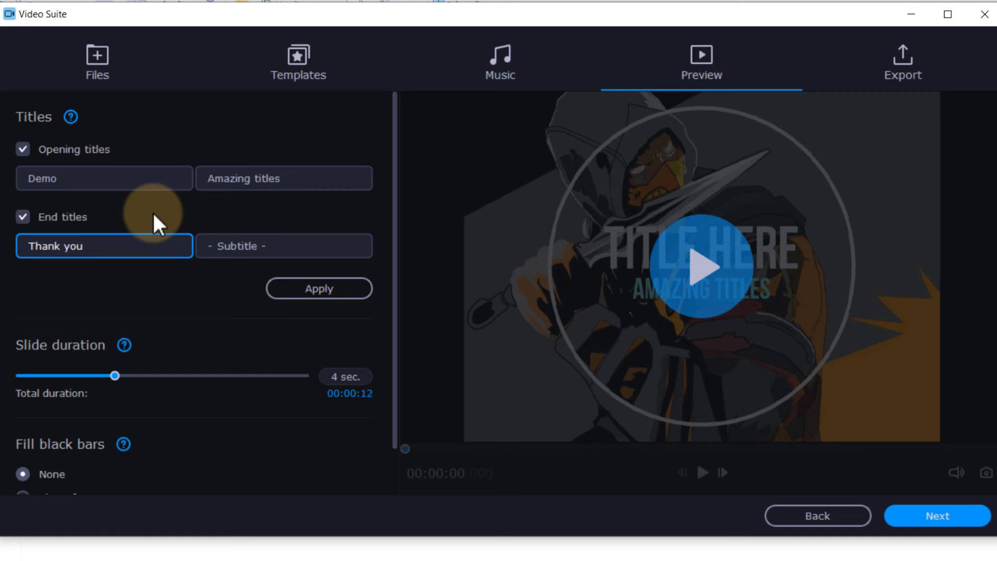
pyautogui.moveTo(301, 179); pyautogui.dragTo(163, 177)
pyautogui.write('Work by')
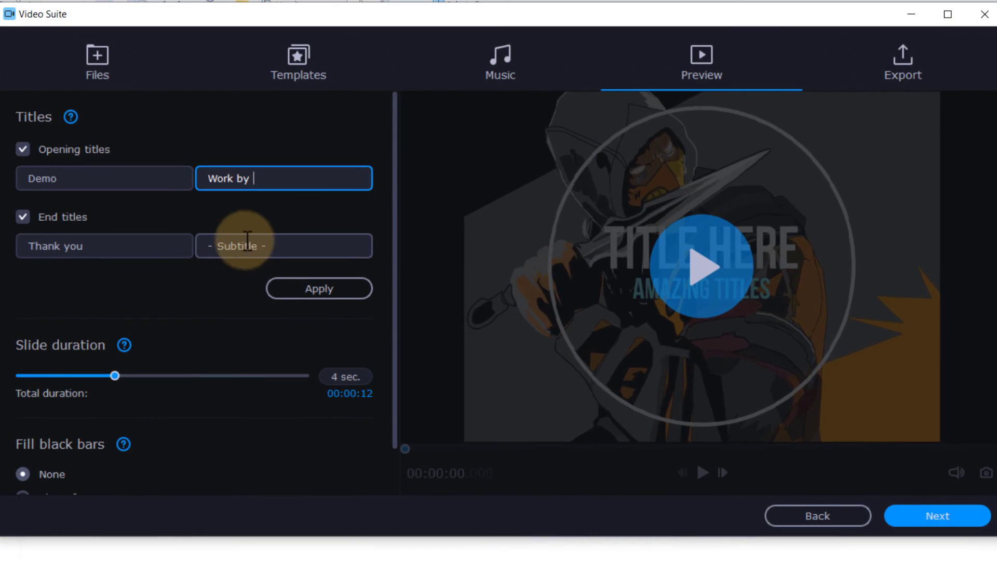
pyautogui.moveTo(264, 241); pyautogui.dragTo(191, 239)
pyautogui.write('Sethi')
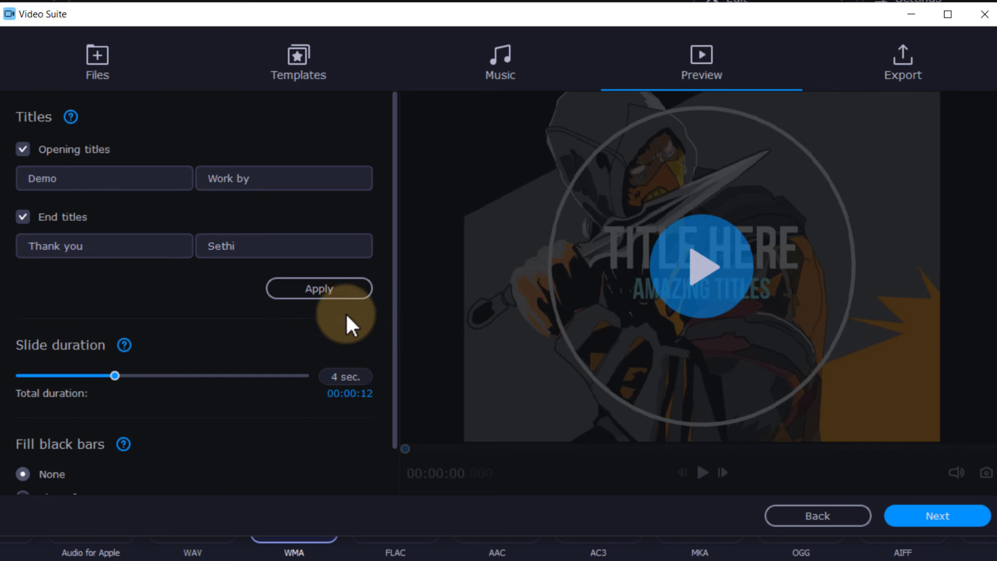
pyautogui.click(330, 288)
pyautogui.click(716, 276)
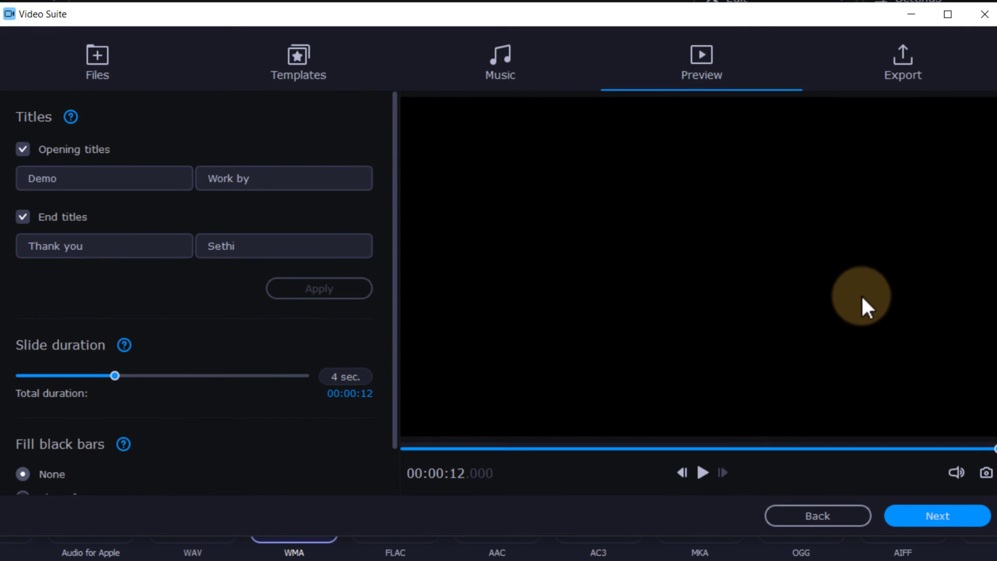
# Save the slideshow to the desktop as a High quality MP4 titled Slideshow, and play the exported Slideshow.mp4
pyautogui.click(947, 517)
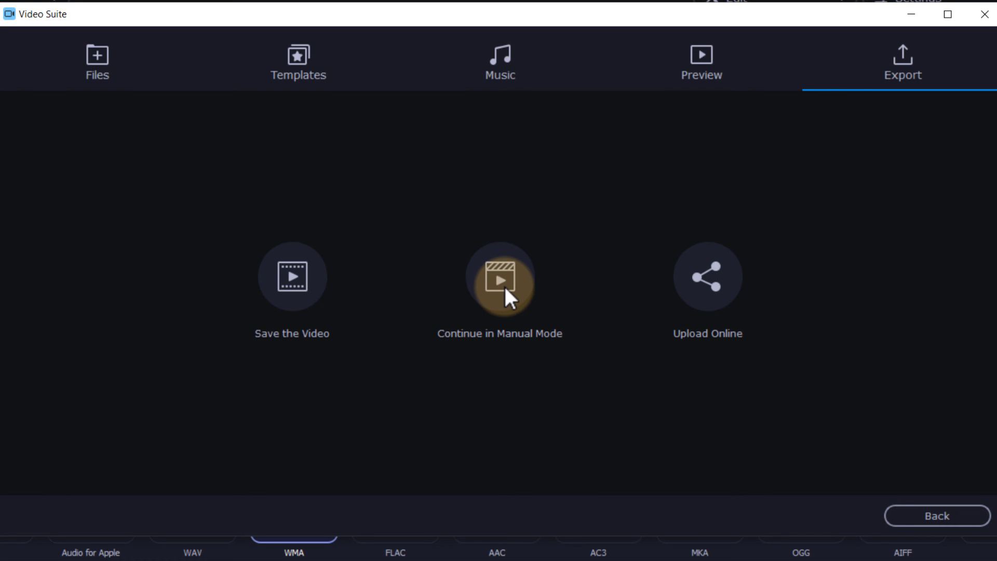
pyautogui.click(285, 270)
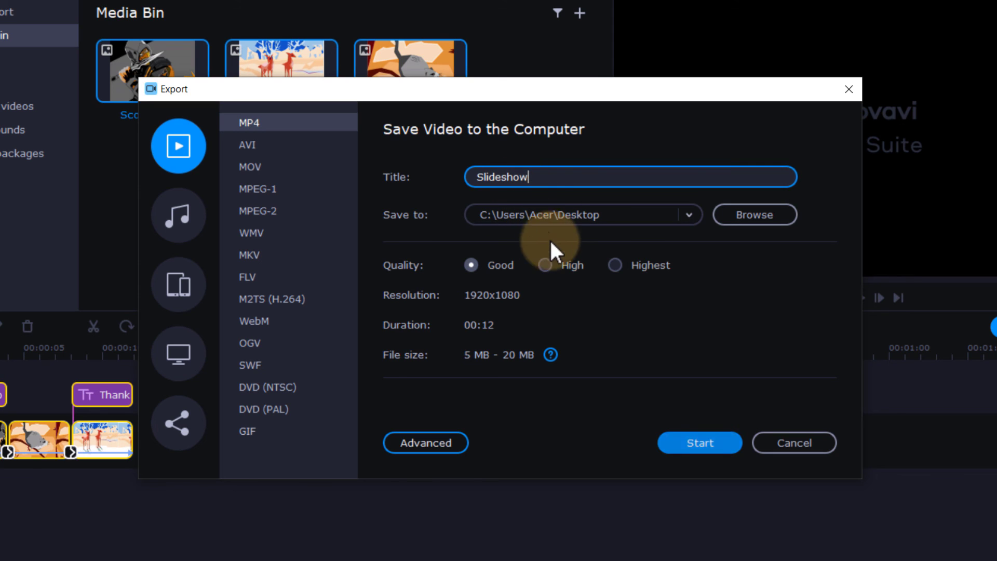
pyautogui.click(565, 267)
pyautogui.click(708, 441)
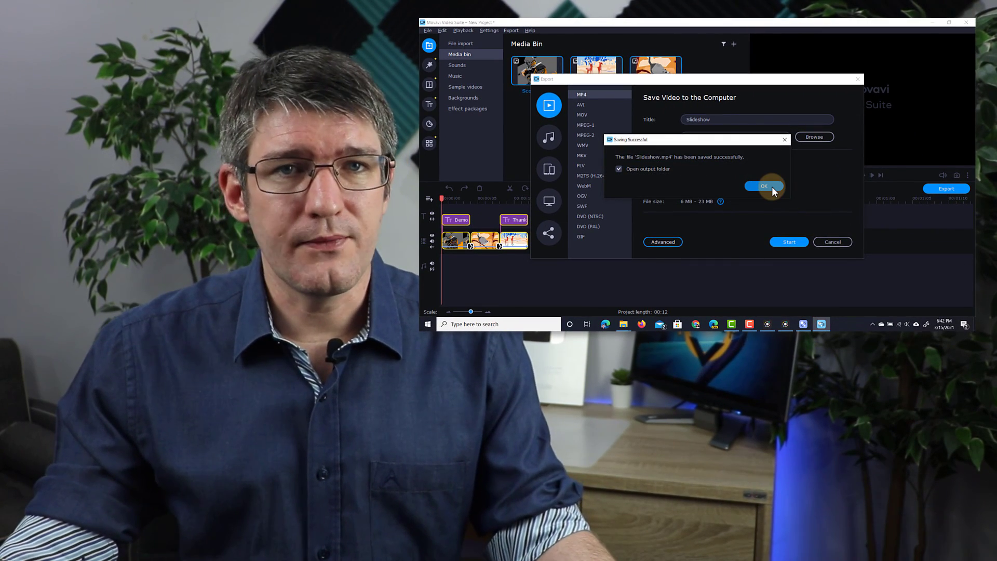
pyautogui.click(764, 185)
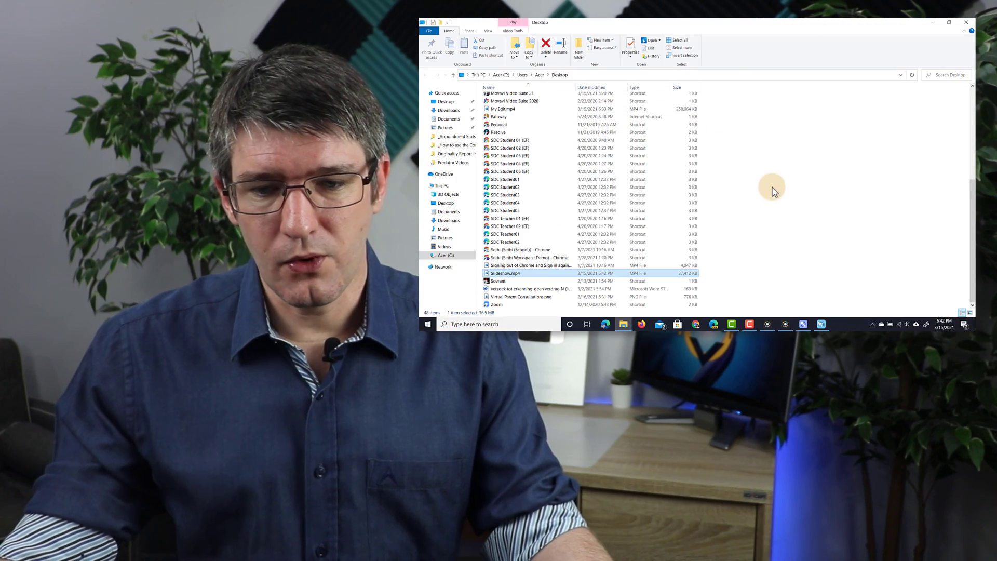
pyautogui.doubleClick(521, 277)
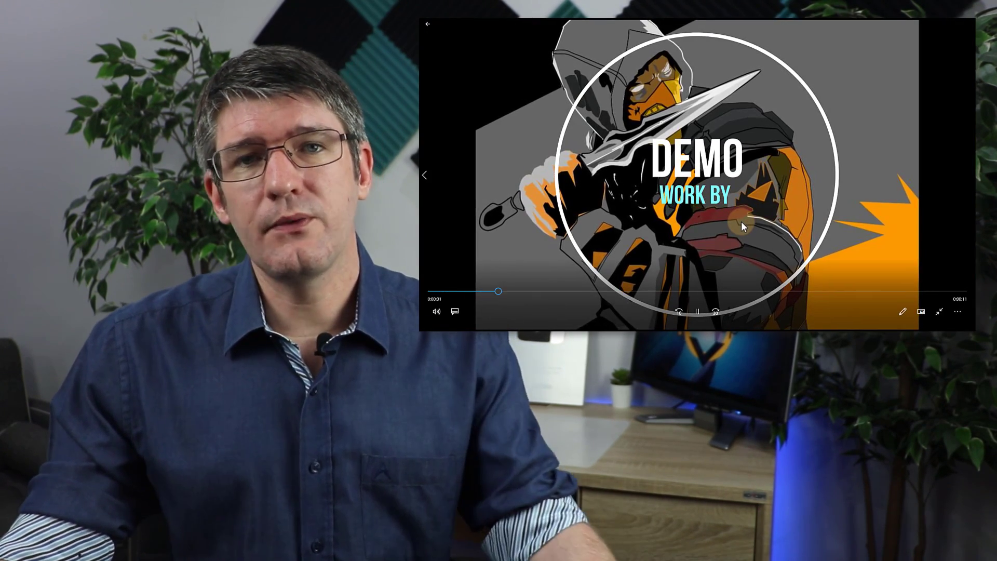